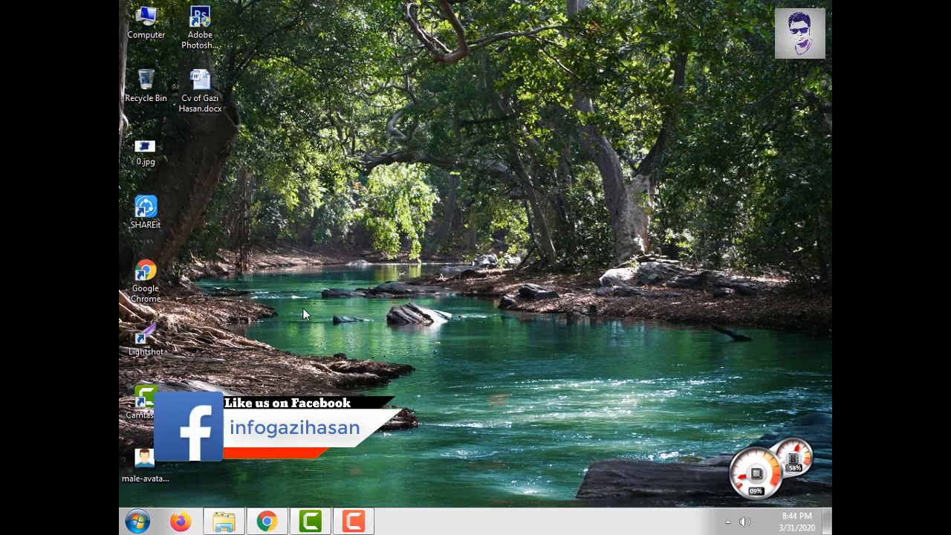
# - Open the CV document from the desktop in Word
pyautogui.click(272, 511)
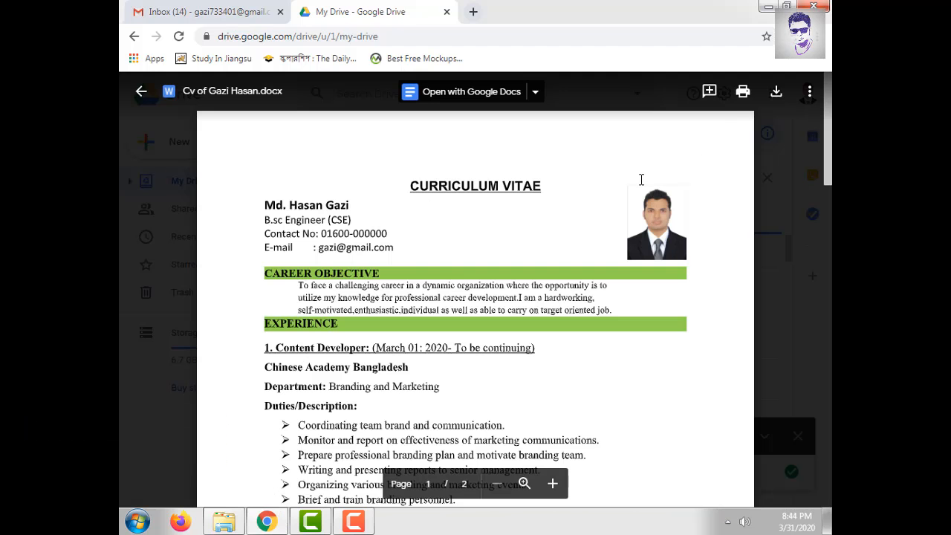
pyautogui.scroll(-2, 641, 179)
pyautogui.scroll(2, 641, 179)
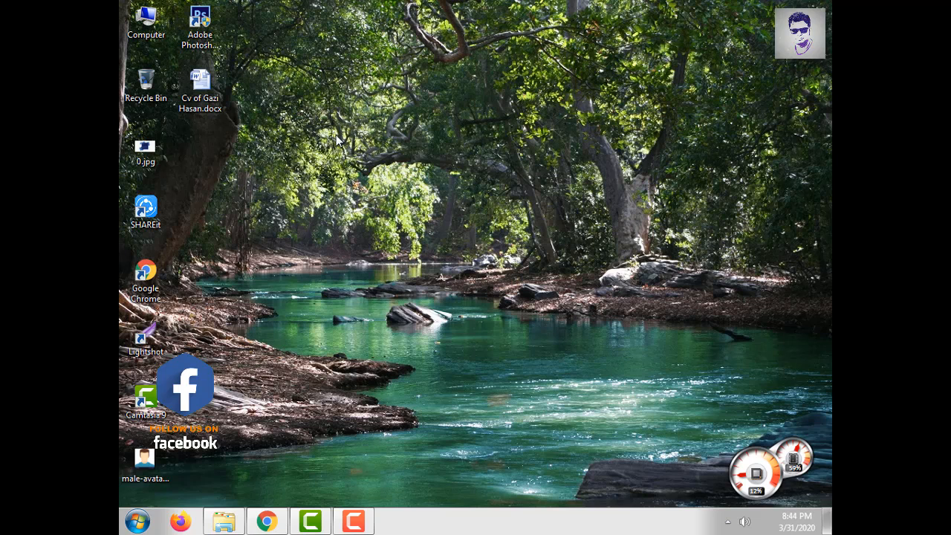
pyautogui.doubleClick(198, 93)
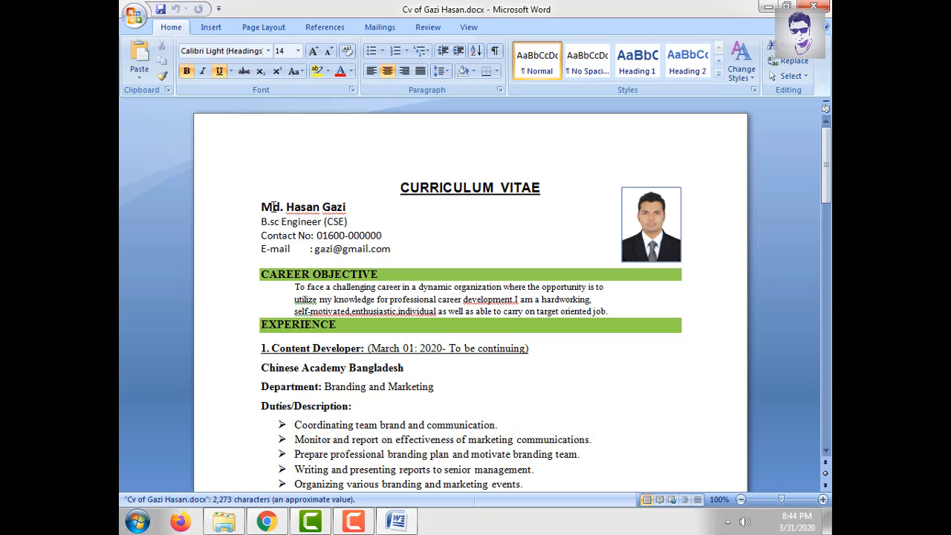
# - Replace the name at the top of the CV with the new candidate's full name
pyautogui.moveTo(257, 208); pyautogui.dragTo(346, 208)
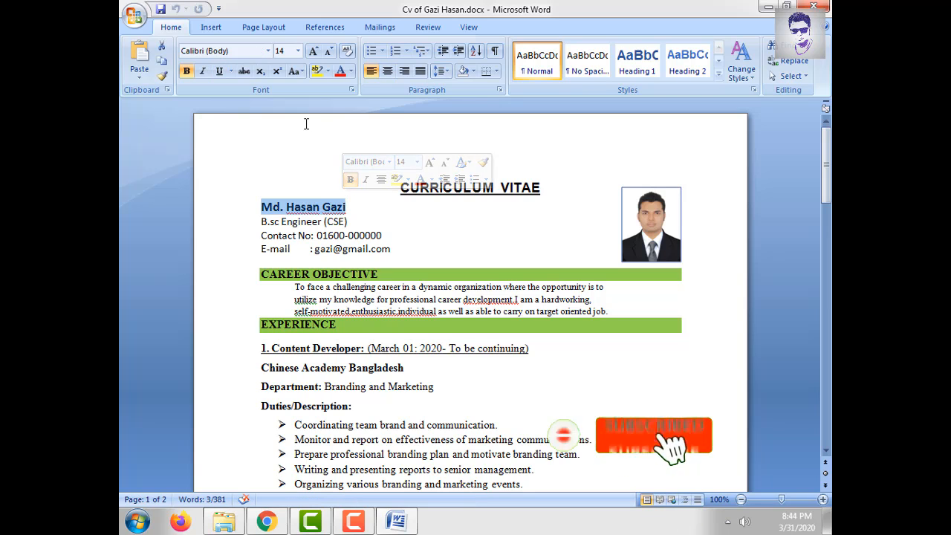
pyautogui.write('mD')
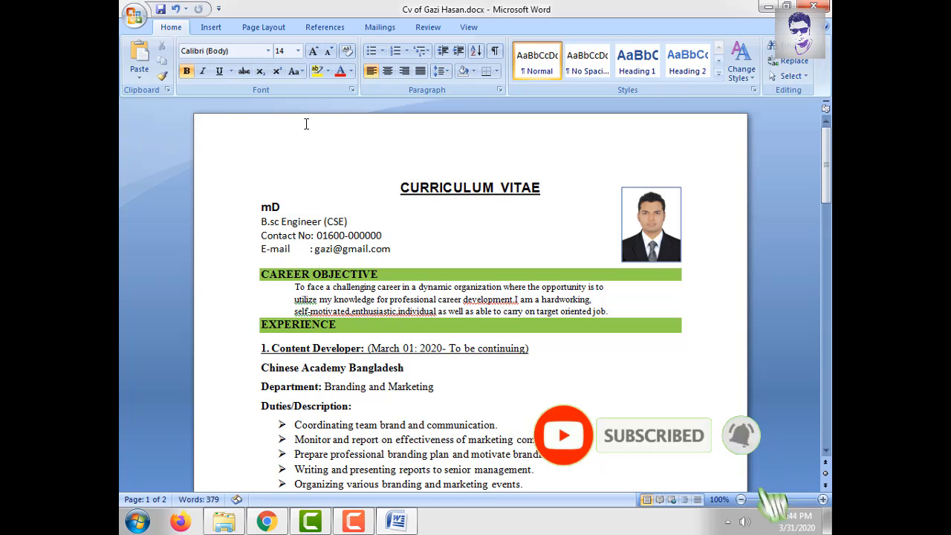
pyautogui.press('BackSpace')
pyautogui.press('BackSpace')
pyautogui.write('m')
pyautogui.press('BackSpace')
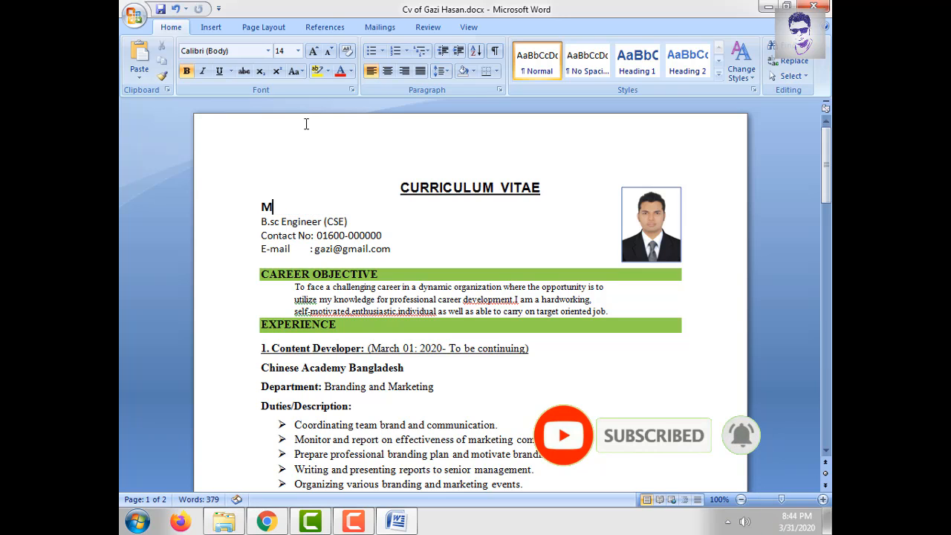
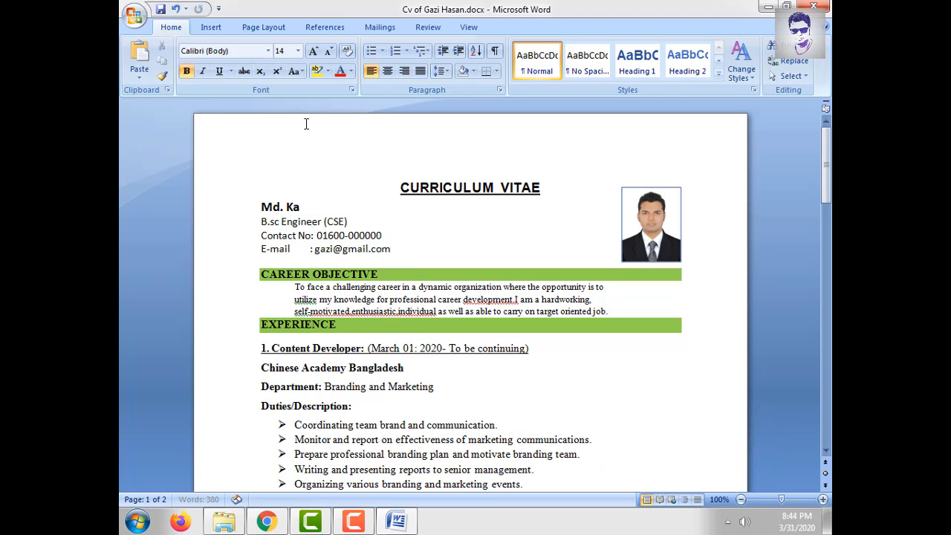
pyautogui.click(293, 221)
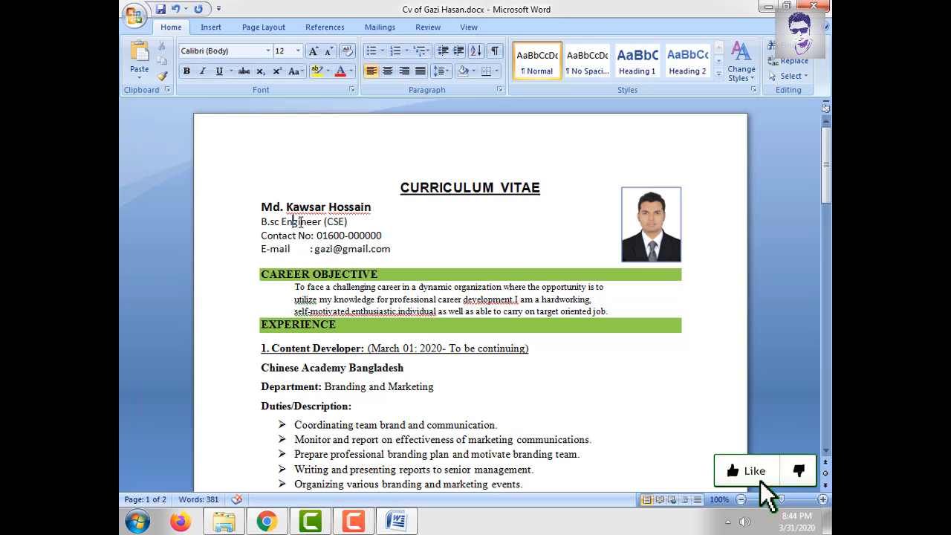
# - Replace the old contact number and e-mail address with the new person's phone number and e-mail
pyautogui.moveTo(261, 221); pyautogui.dragTo(352, 223)
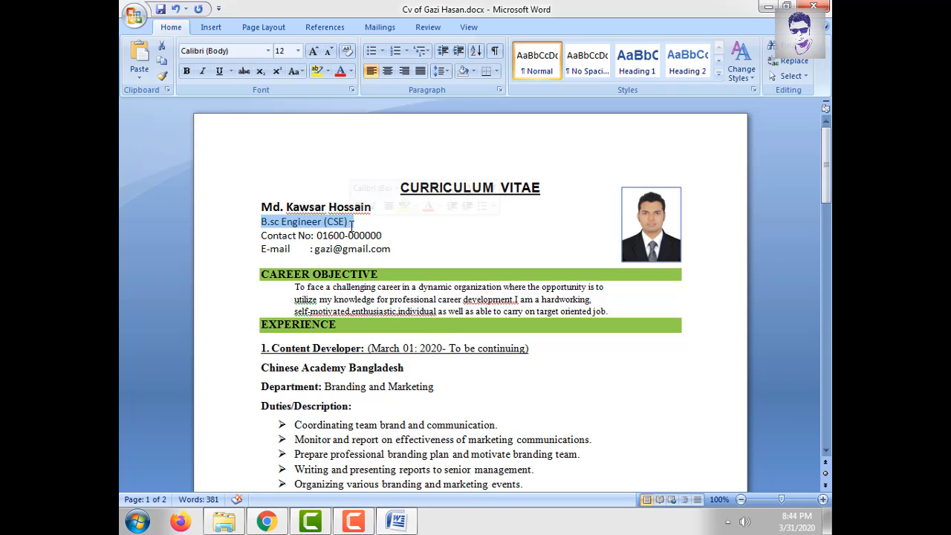
pyautogui.click(303, 235)
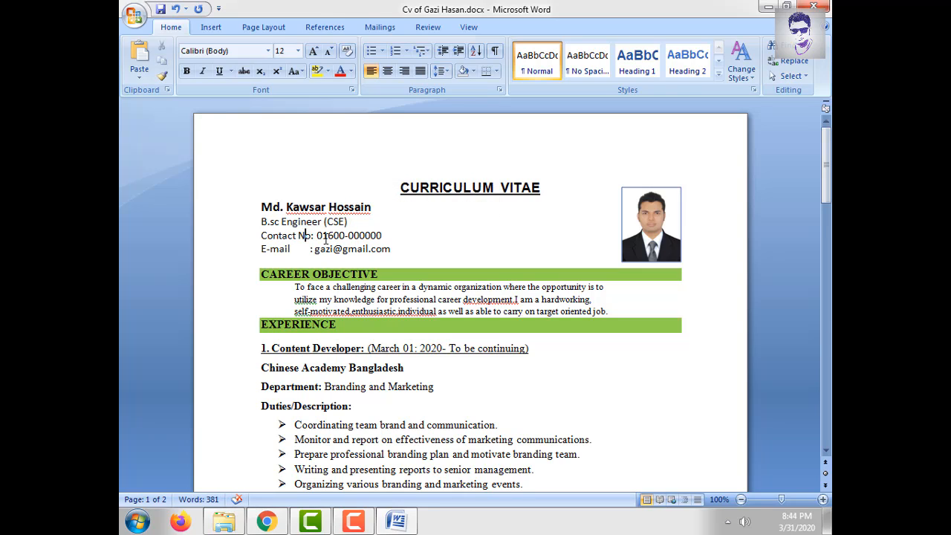
pyautogui.moveTo(319, 235); pyautogui.dragTo(358, 236)
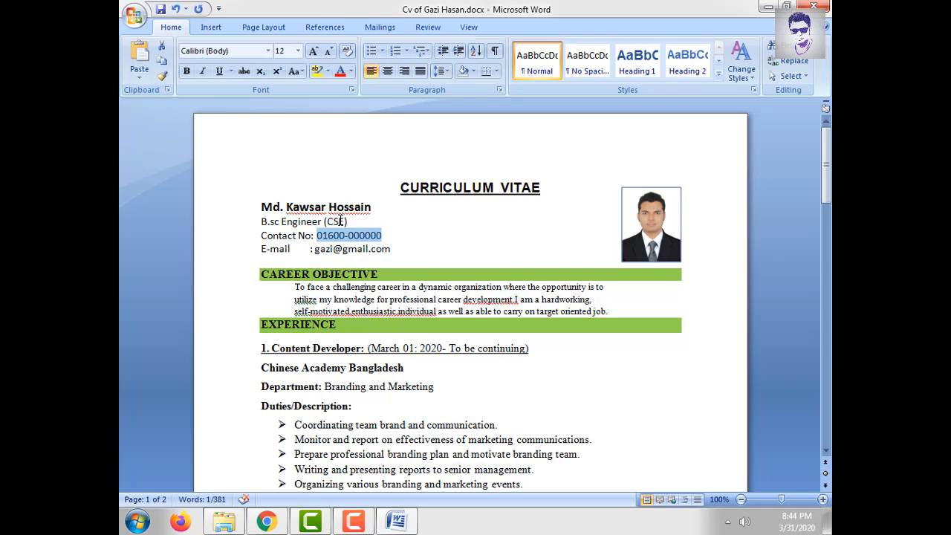
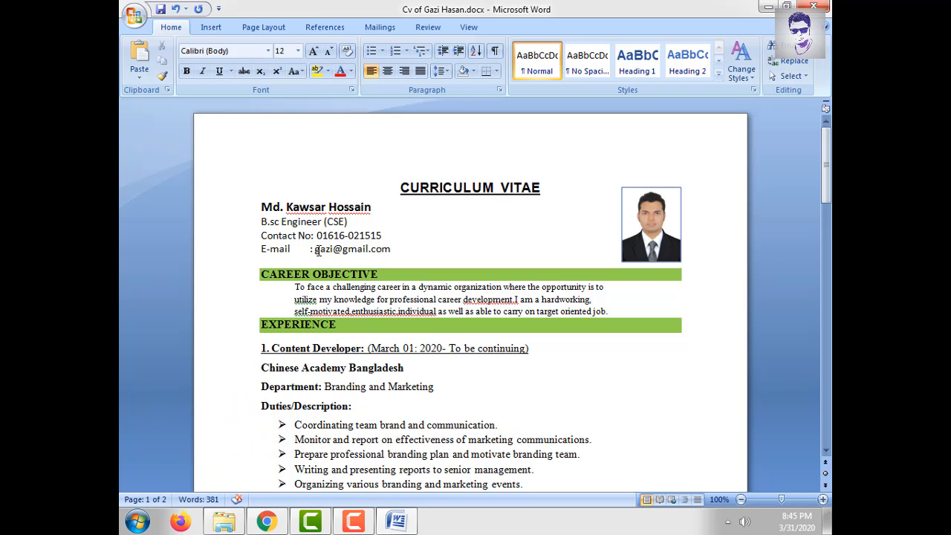
pyautogui.moveTo(314, 249); pyautogui.dragTo(390, 249)
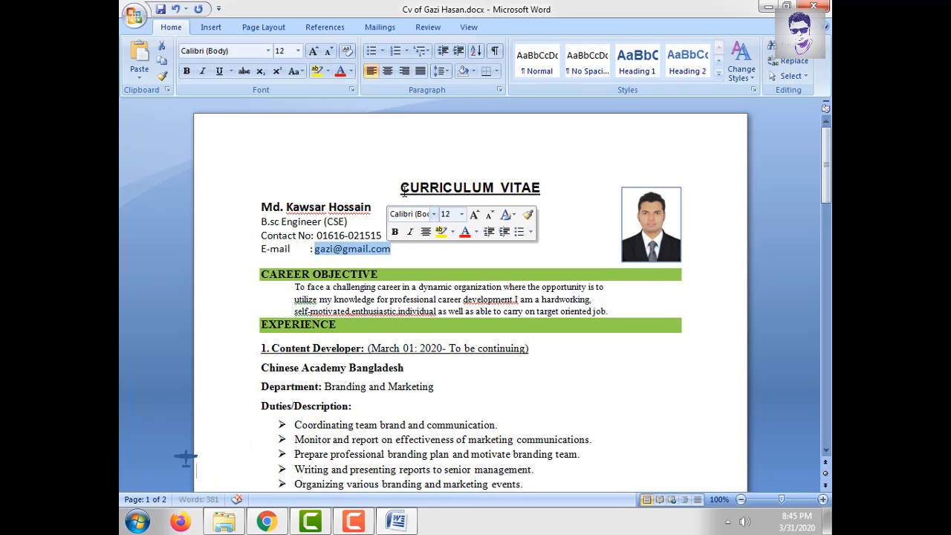
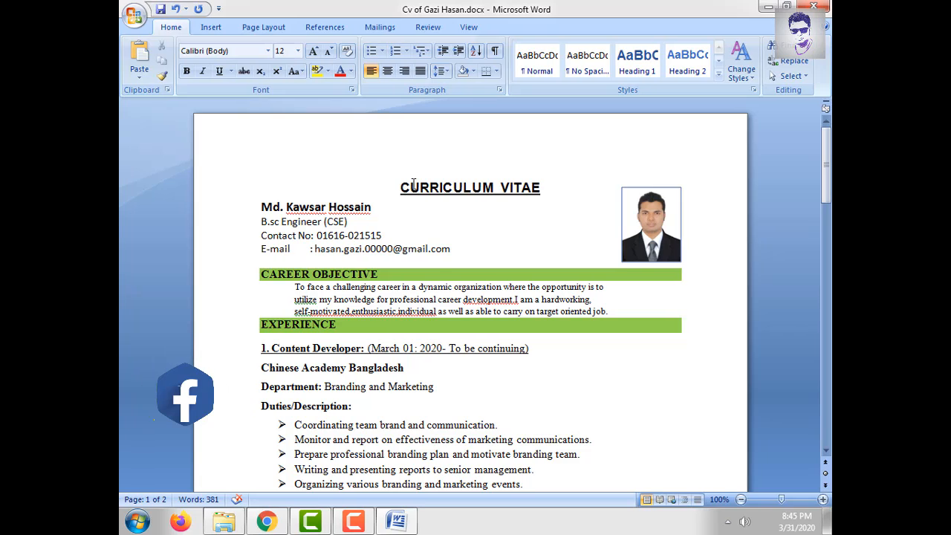
# - Swap the profile photo for the male-avatar-icon-flat-vector JPEG from the Desktop using Change Picture
pyautogui.click(663, 235)
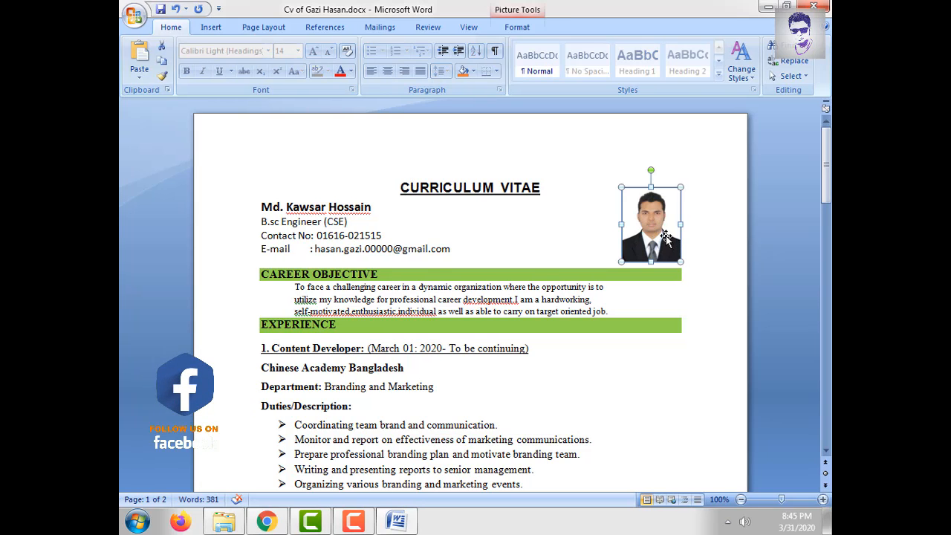
pyautogui.rightClick(656, 236)
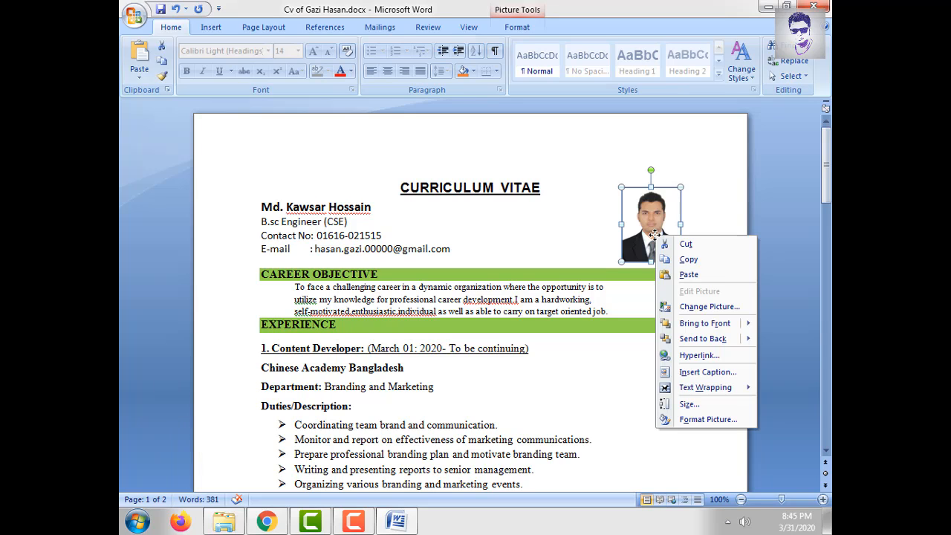
pyautogui.click(709, 309)
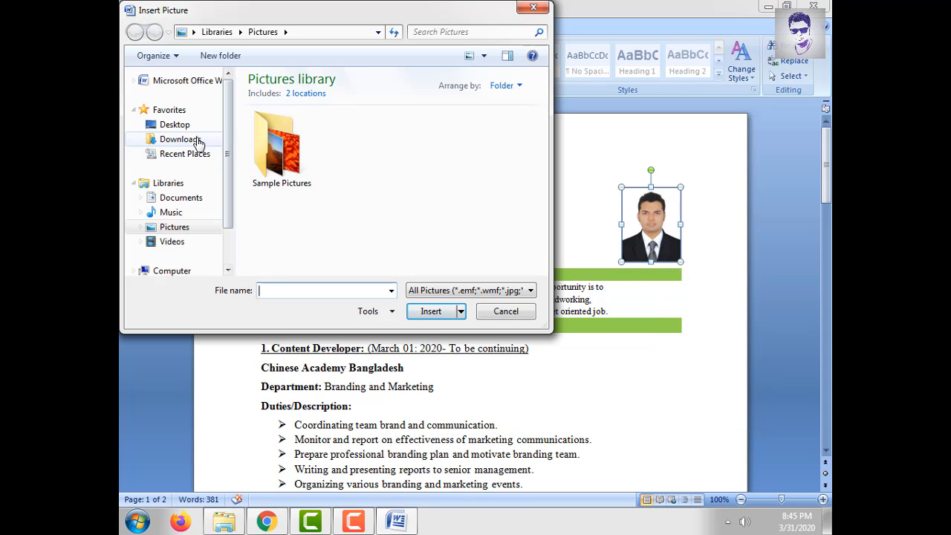
pyautogui.click(186, 130)
pyautogui.click(350, 175)
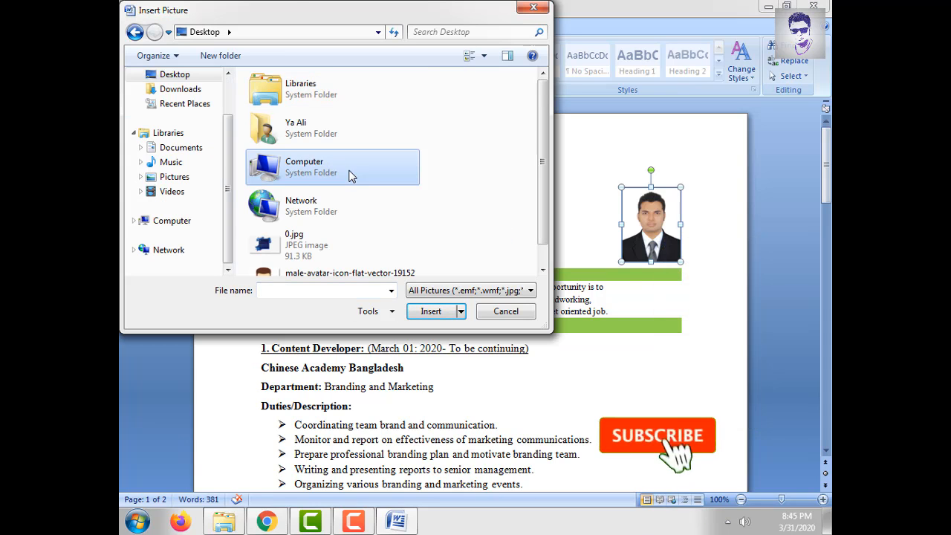
pyautogui.scroll(-1, 351, 176)
pyautogui.click(346, 251)
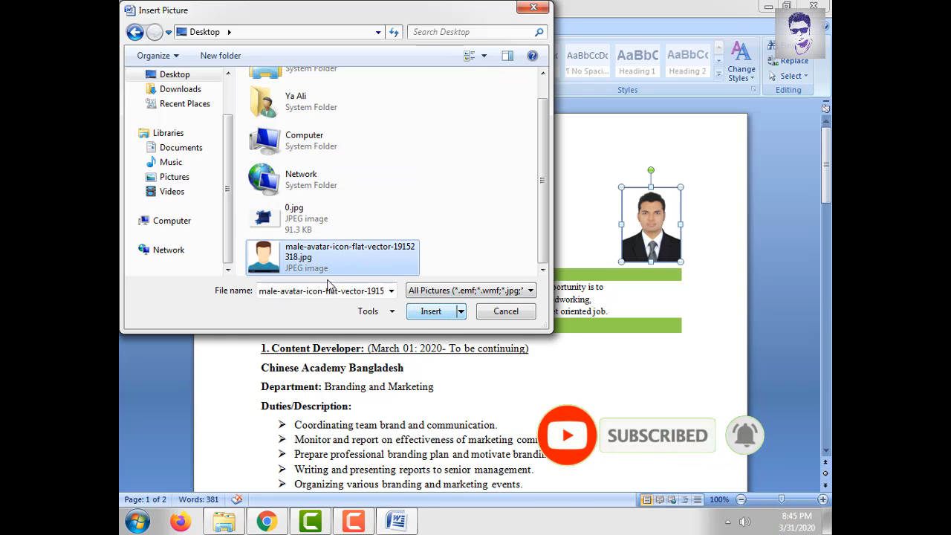
pyautogui.click(431, 311)
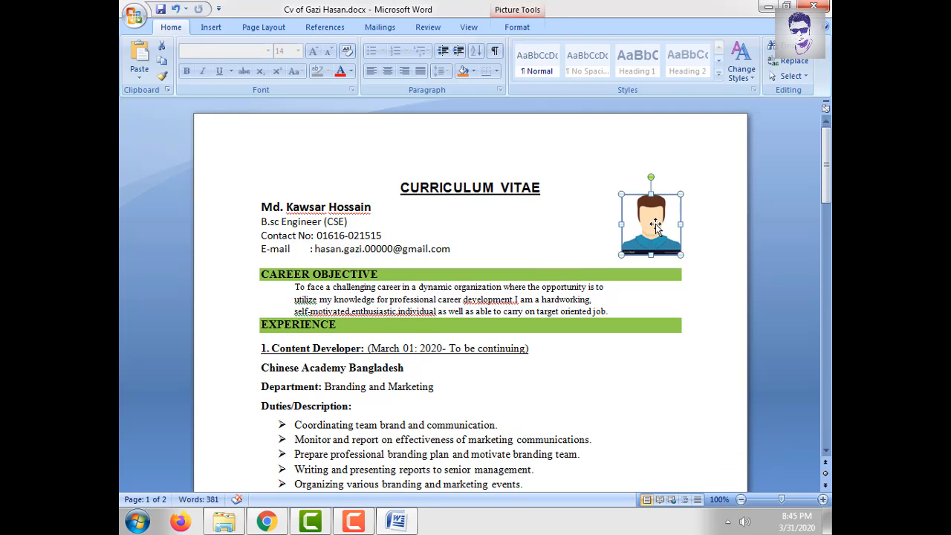
pyautogui.click(344, 249)
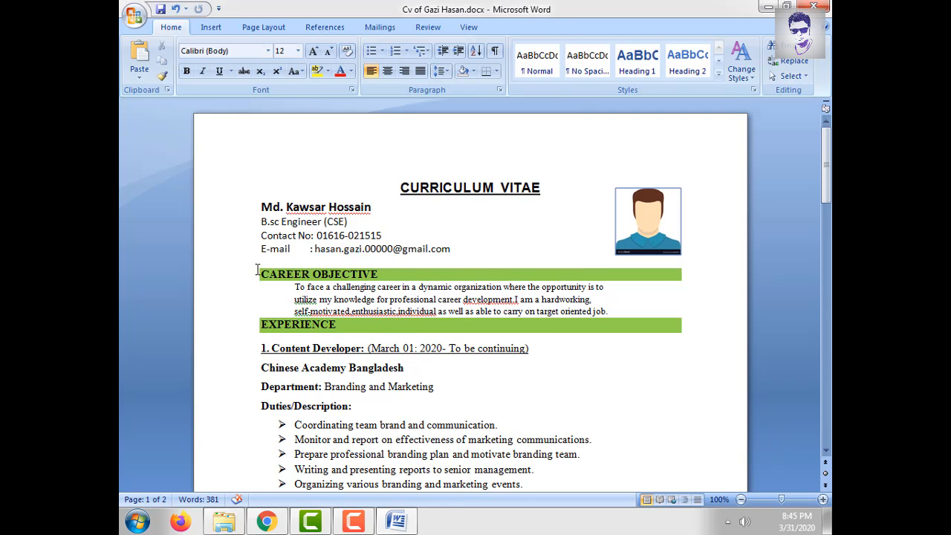
# - Check the career objective's spelling suggestions for 'self-motivated' and 'enthusiastic'
pyautogui.scroll(-1, 257, 269)
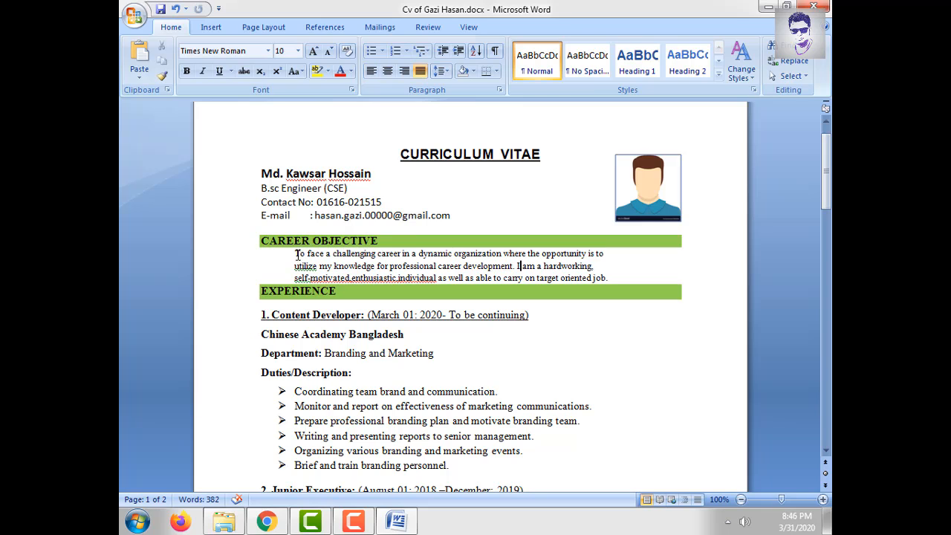
pyautogui.moveTo(297, 254); pyautogui.dragTo(609, 265)
pyautogui.click(570, 277)
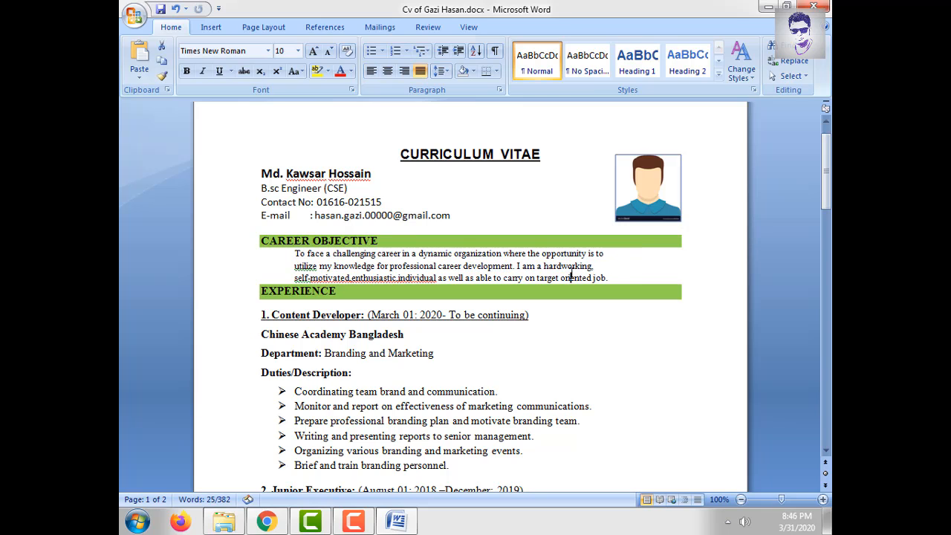
pyautogui.rightClick(327, 277)
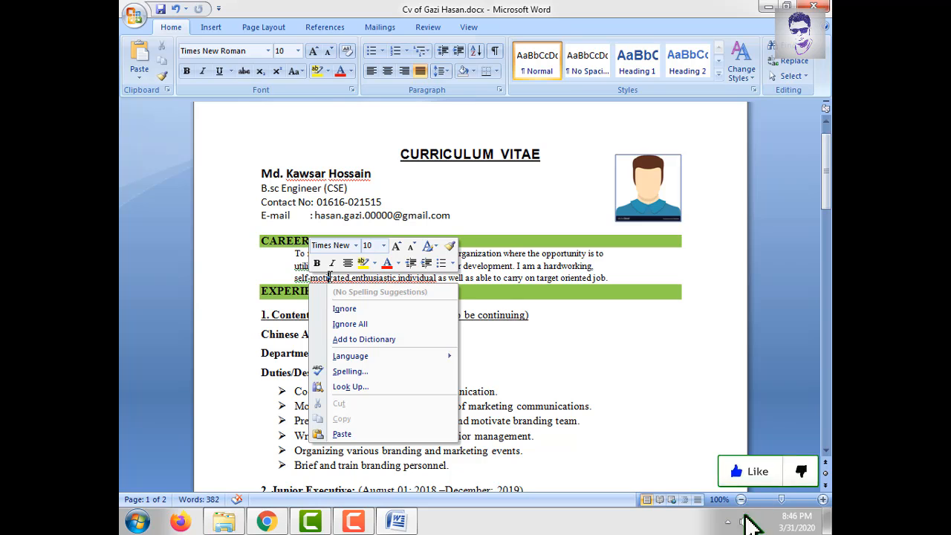
pyautogui.click(546, 253)
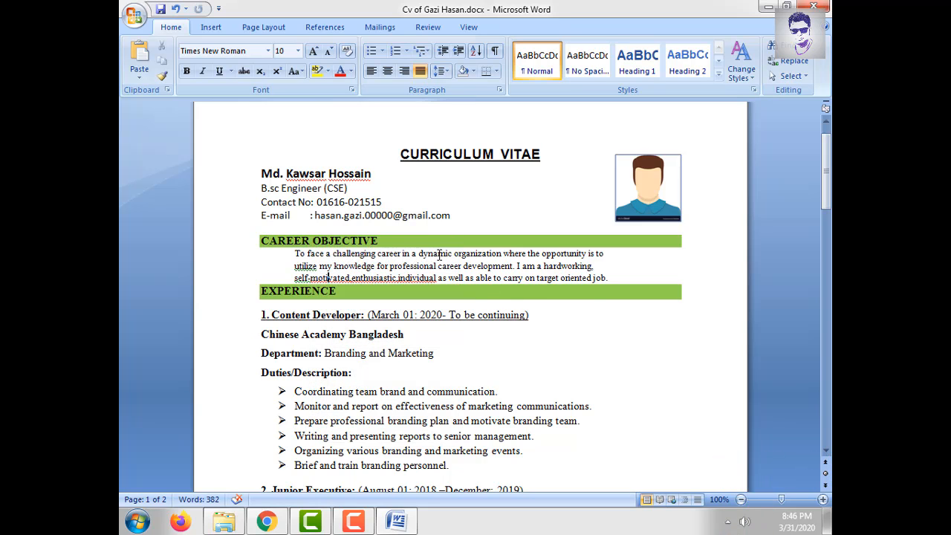
pyautogui.rightClick(376, 277)
pyautogui.click(489, 275)
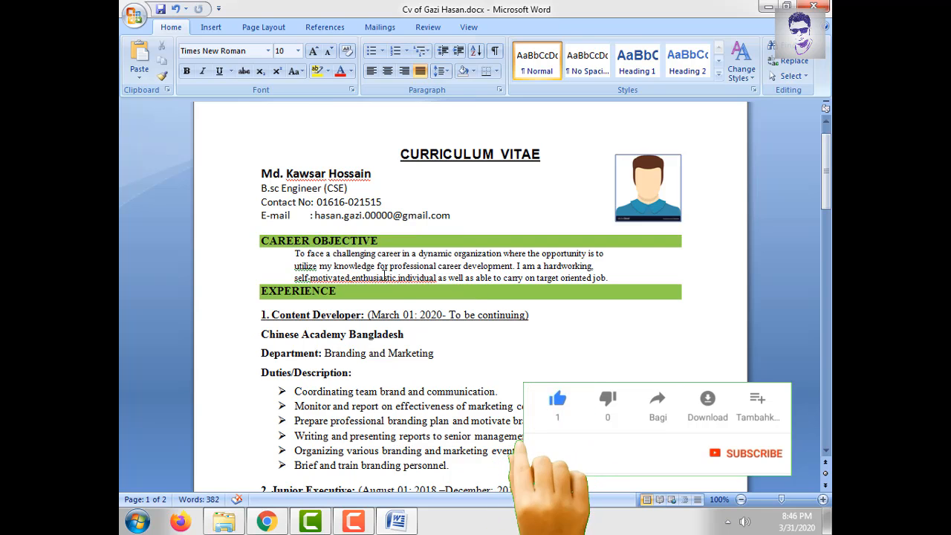
# - Place the cursor in the Content Developer job heading at its March 01: 2020 date
pyautogui.scroll(-2, 385, 277)
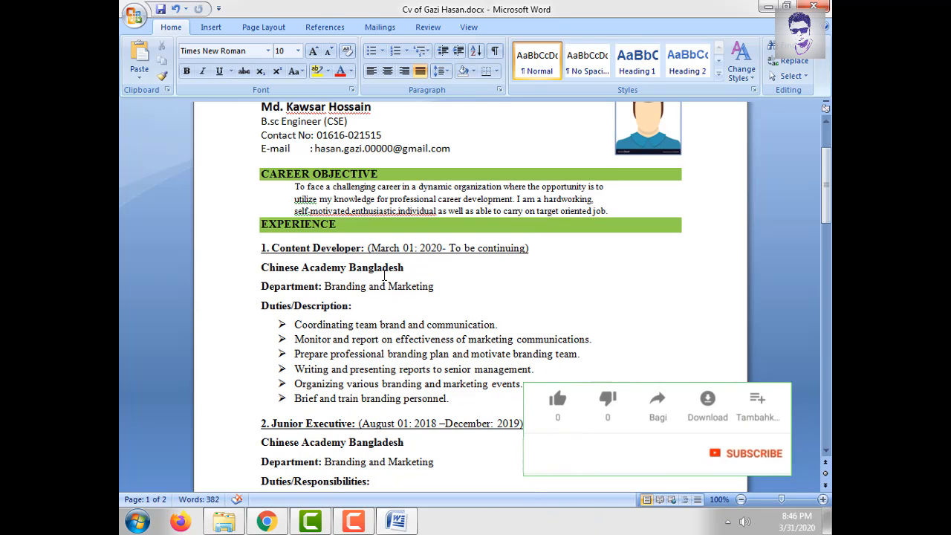
pyautogui.click(327, 247)
pyautogui.scroll(-1, 325, 278)
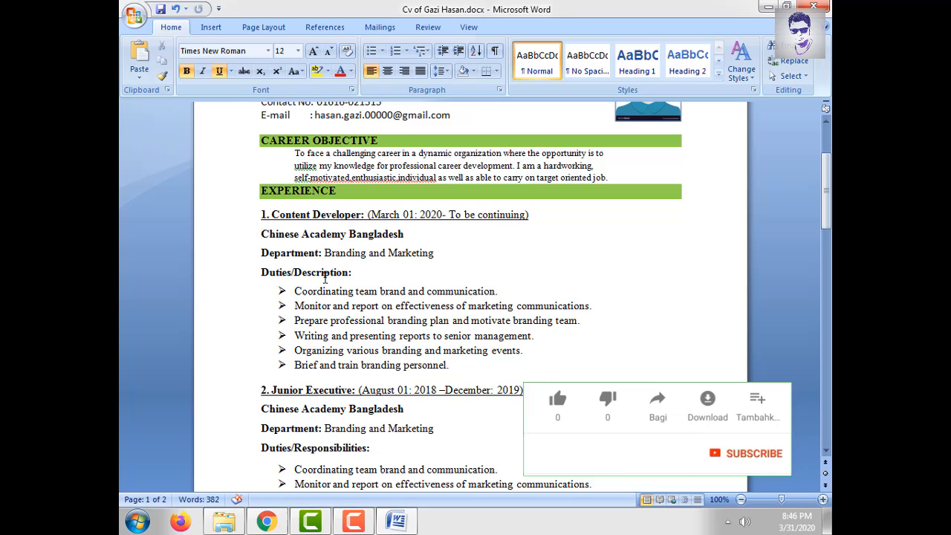
pyautogui.click(274, 216)
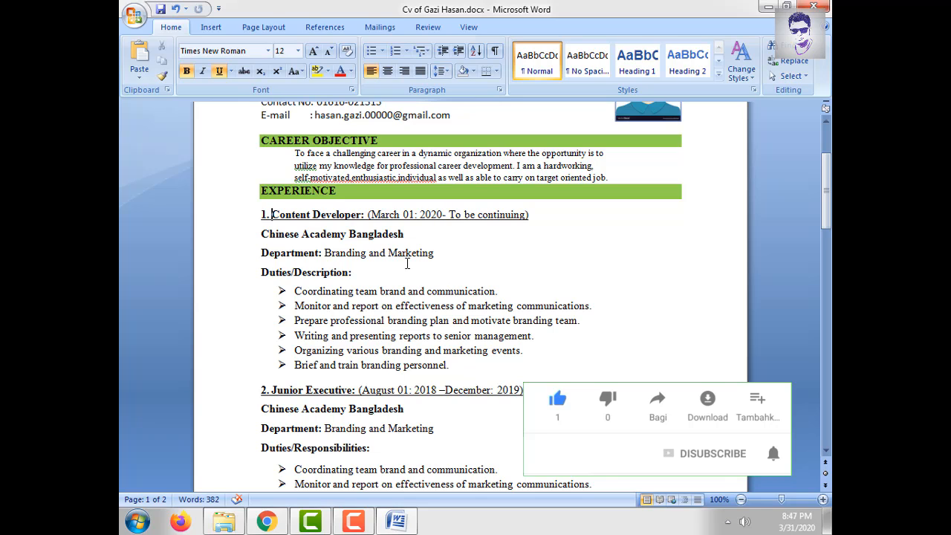
pyautogui.click(380, 214)
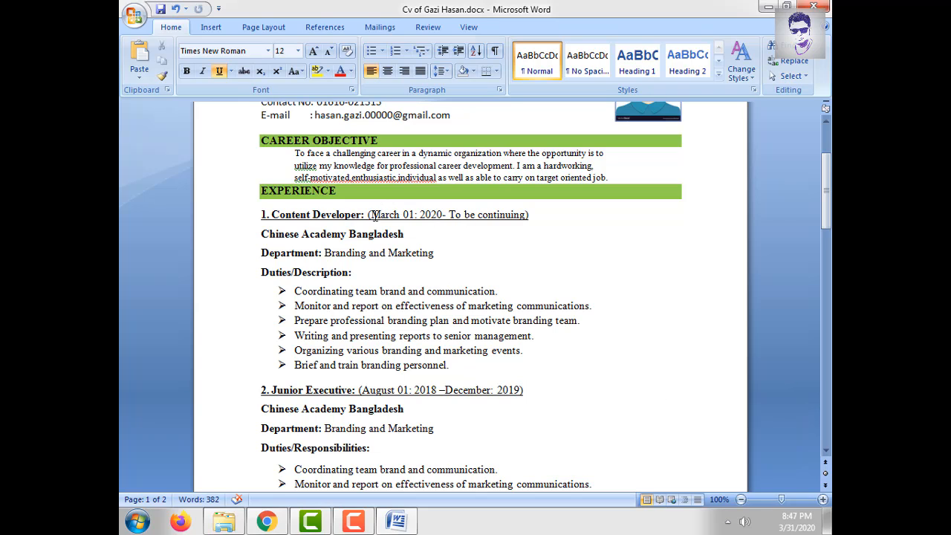
# - Undo the first job title change, then review its dates, company and department lines
pyautogui.hotkey('ctrl', 'z')
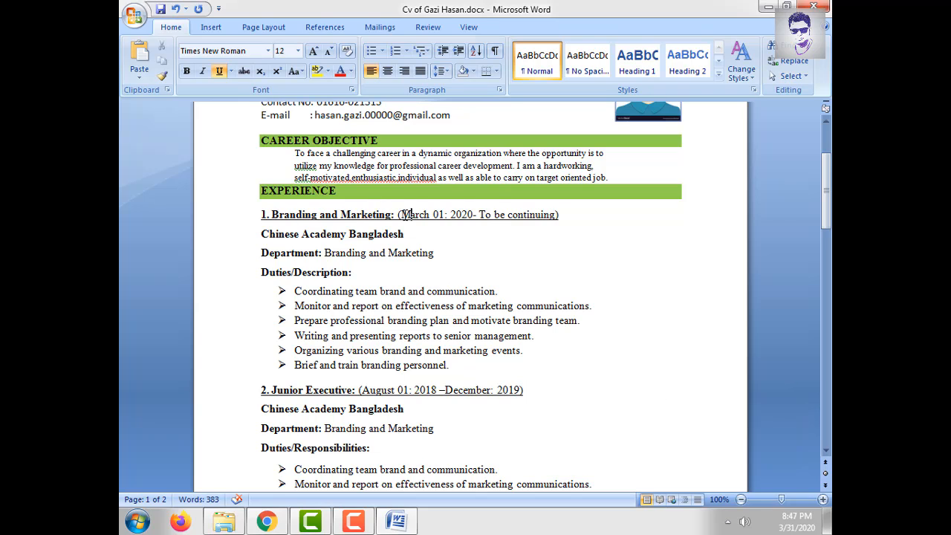
pyautogui.moveTo(401, 214); pyautogui.dragTo(439, 215)
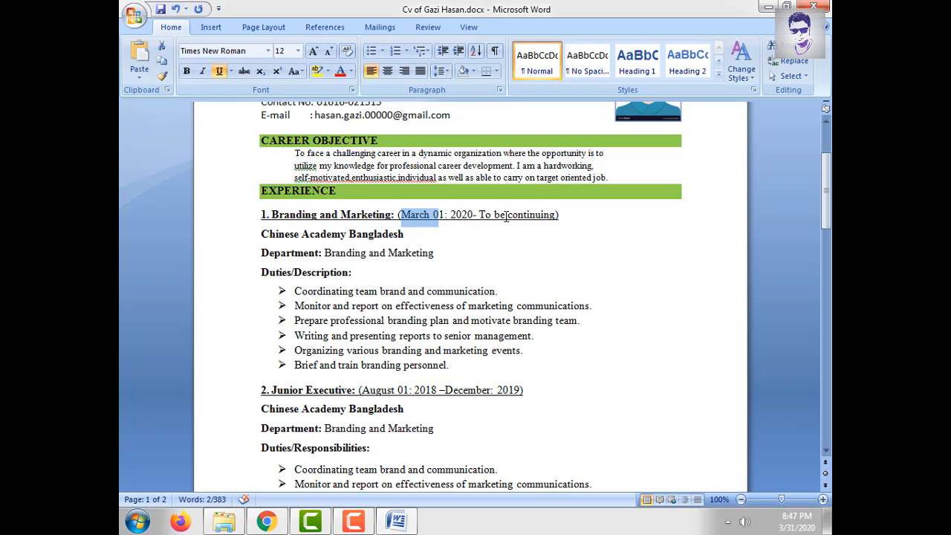
pyautogui.tripleClick(314, 240)
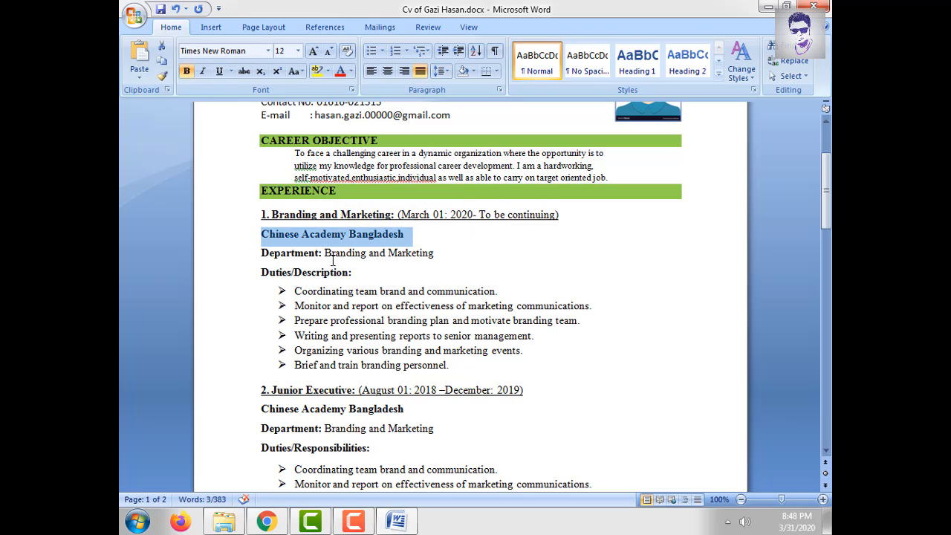
pyautogui.click(282, 260)
pyautogui.moveTo(325, 254); pyautogui.dragTo(433, 256)
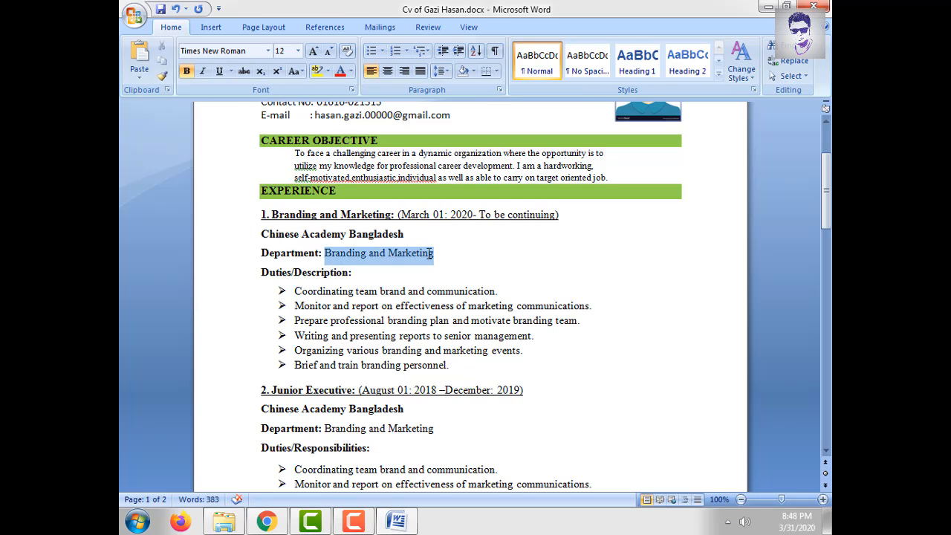
# - Review the Branding and Marketing title and its Duties/Description block
pyautogui.click(276, 274)
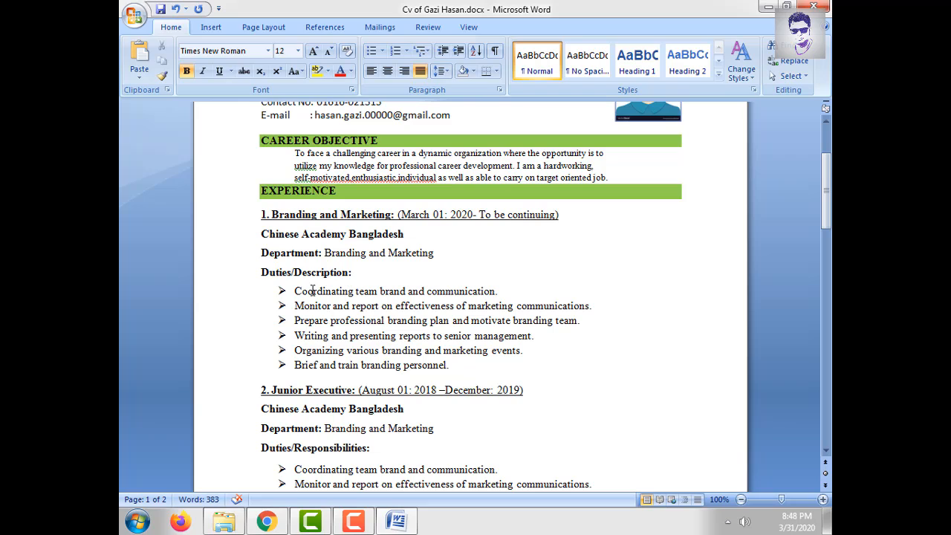
pyautogui.moveTo(265, 272); pyautogui.dragTo(357, 275)
pyautogui.click(356, 273)
pyautogui.moveTo(267, 215); pyautogui.dragTo(367, 210)
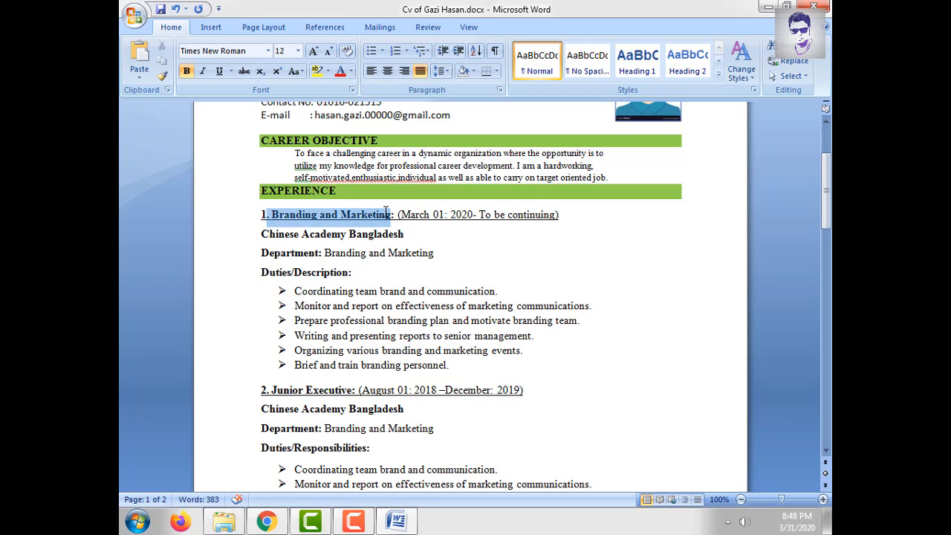
pyautogui.moveTo(265, 273); pyautogui.dragTo(387, 326)
pyautogui.click(295, 291)
pyautogui.click(354, 335)
pyautogui.scroll(-1, 304, 327)
pyautogui.scroll(-2, 296, 323)
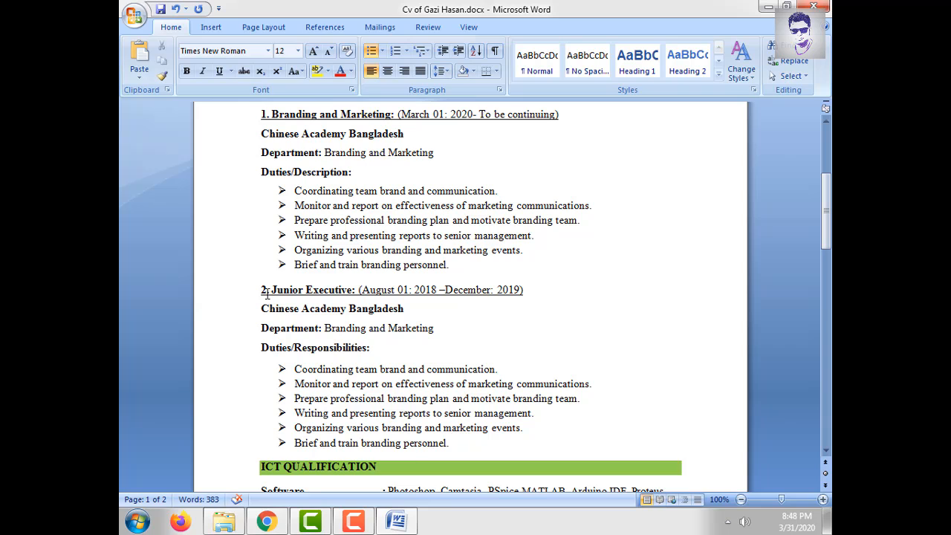
pyautogui.scroll(1, 315, 306)
pyautogui.scroll(-1, 311, 311)
pyautogui.moveTo(275, 288); pyautogui.dragTo(353, 289)
pyautogui.moveTo(491, 289); pyautogui.dragTo(415, 290)
pyautogui.click(377, 290)
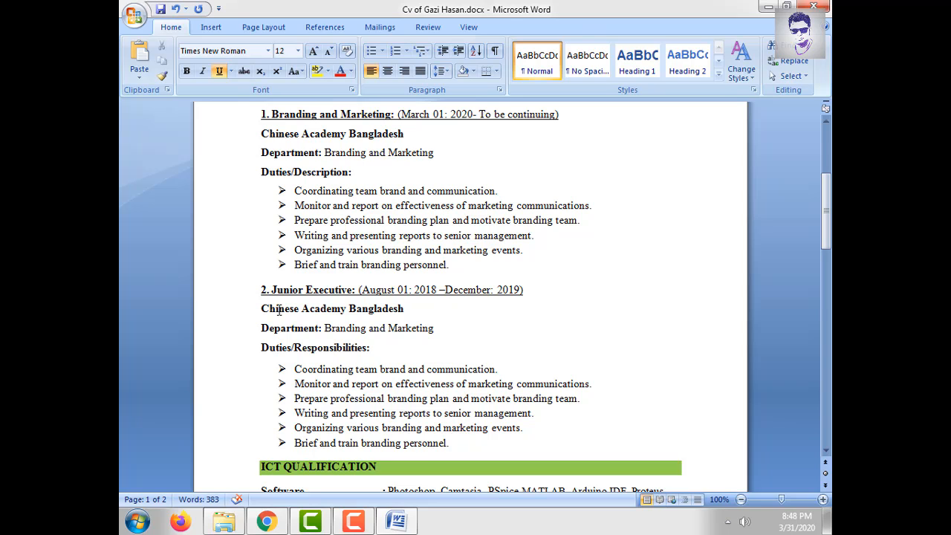
pyautogui.moveTo(279, 310); pyautogui.dragTo(404, 309)
pyautogui.scroll(-2, 537, 327)
pyautogui.click(324, 262)
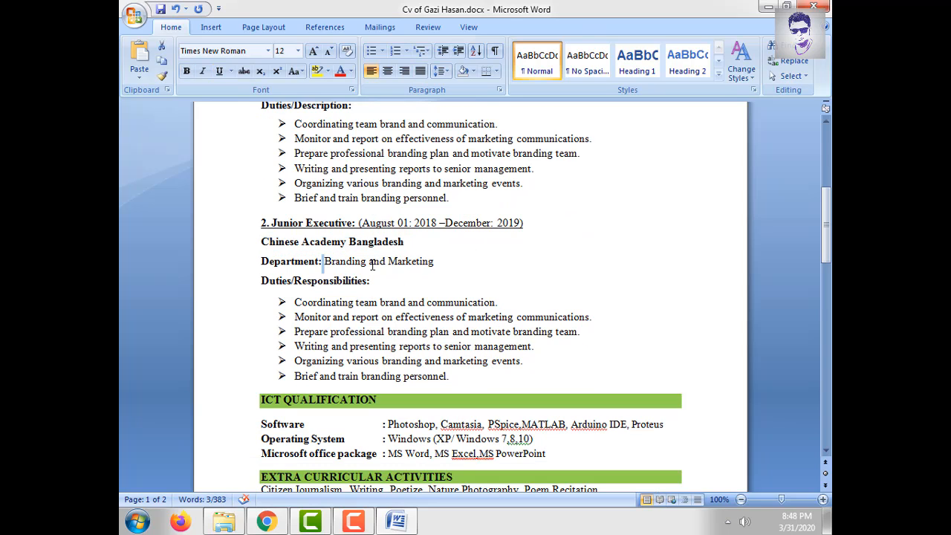
pyautogui.moveTo(415, 263); pyautogui.dragTo(422, 264)
pyautogui.moveTo(261, 280); pyautogui.dragTo(472, 346)
pyautogui.click(350, 317)
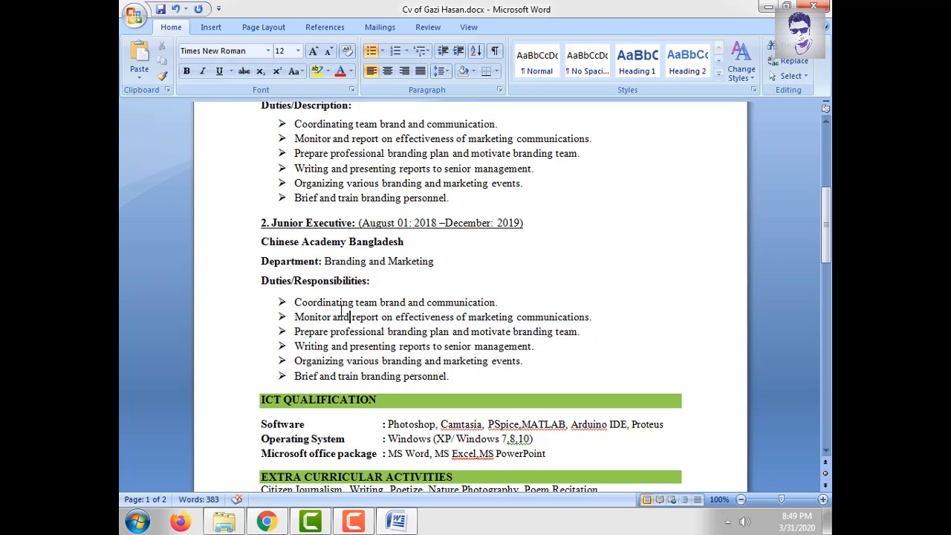
pyautogui.scroll(-2, 342, 310)
pyautogui.moveTo(295, 238); pyautogui.dragTo(437, 288)
pyautogui.click(438, 294)
pyautogui.scroll(-1, 438, 294)
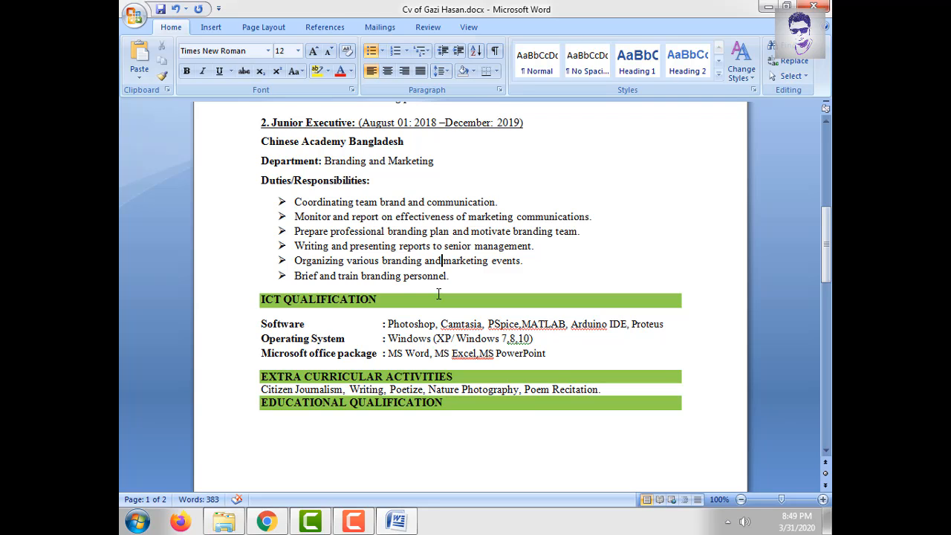
pyautogui.doubleClick(285, 302)
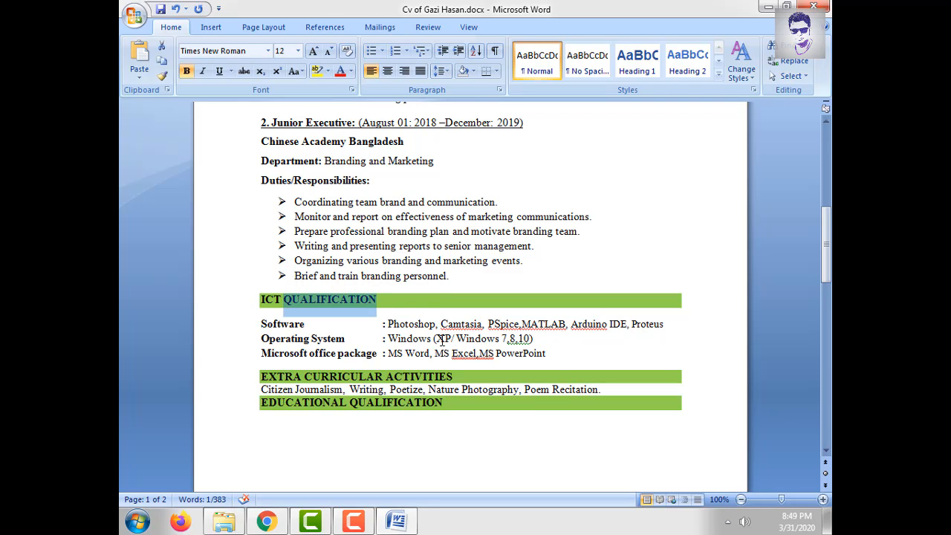
pyautogui.keyDown('shift'); pyautogui.click(282, 306); pyautogui.keyUp('shift')
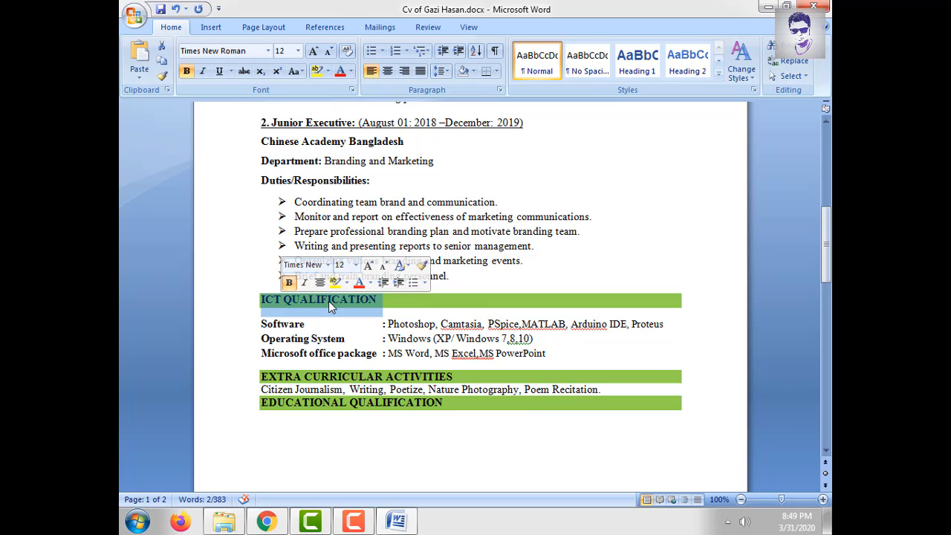
pyautogui.doubleClick(330, 305)
pyautogui.click(317, 332)
pyautogui.doubleClick(276, 325)
pyautogui.click(468, 329)
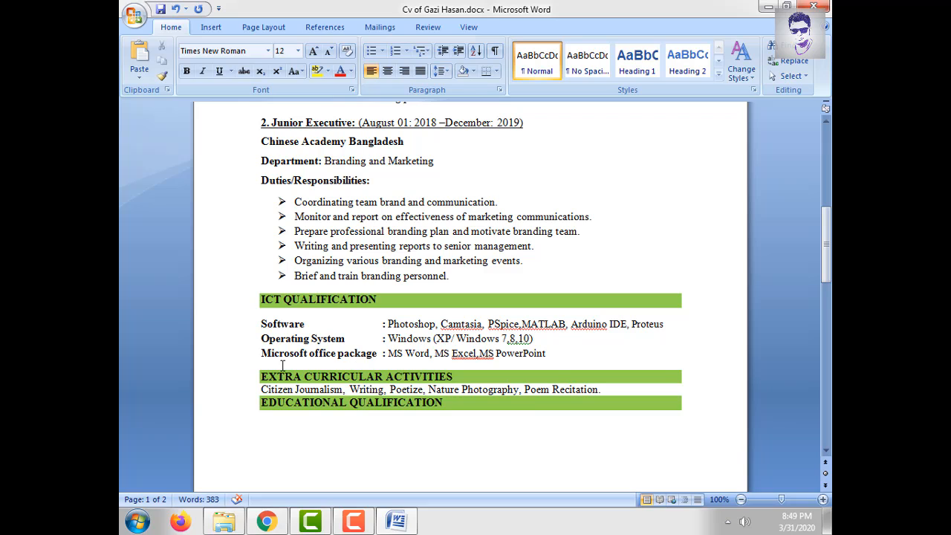
pyautogui.click(446, 341)
pyautogui.moveTo(367, 364); pyautogui.dragTo(561, 328)
pyautogui.click(405, 352)
pyautogui.moveTo(388, 338); pyautogui.dragTo(508, 339)
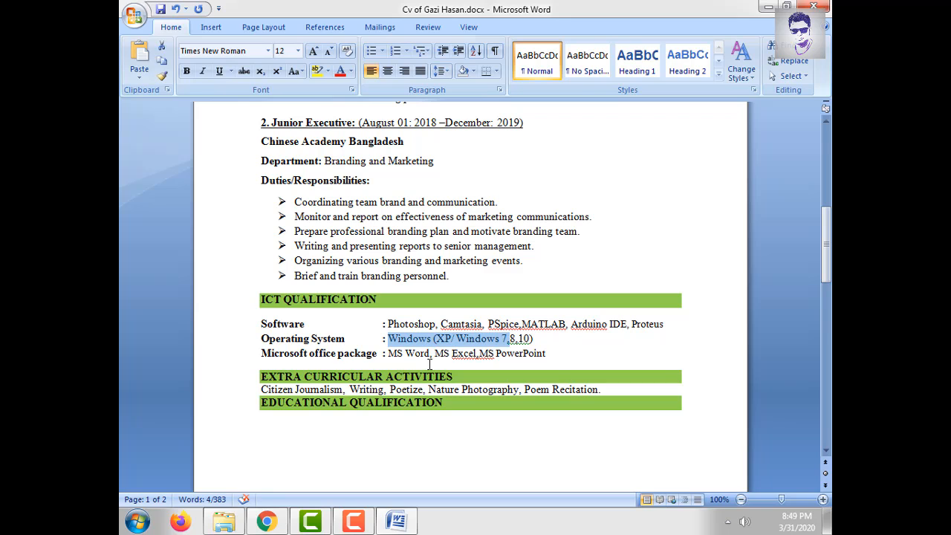
pyautogui.moveTo(388, 354); pyautogui.dragTo(526, 366)
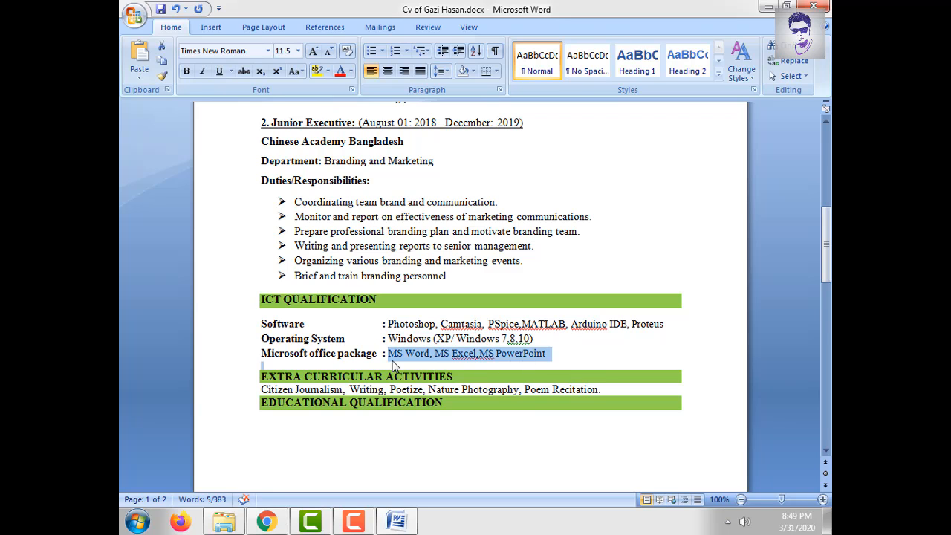
pyautogui.click(469, 354)
pyautogui.scroll(-3, 416, 368)
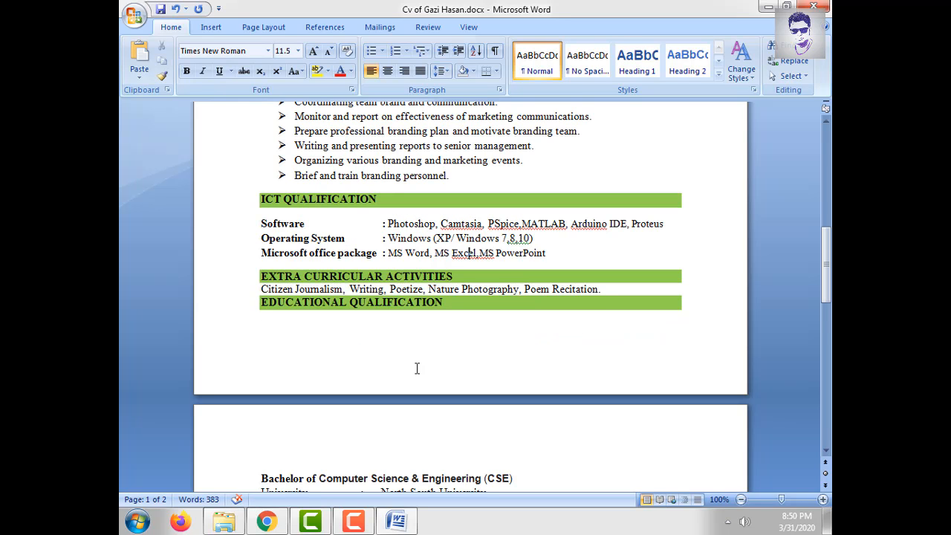
pyautogui.moveTo(265, 293); pyautogui.dragTo(306, 319)
pyautogui.click(305, 322)
pyautogui.moveTo(603, 295); pyautogui.dragTo(261, 277)
pyautogui.click(291, 309)
pyautogui.moveTo(274, 311); pyautogui.dragTo(429, 309)
pyautogui.scroll(-3, 349, 260)
pyautogui.click(262, 208)
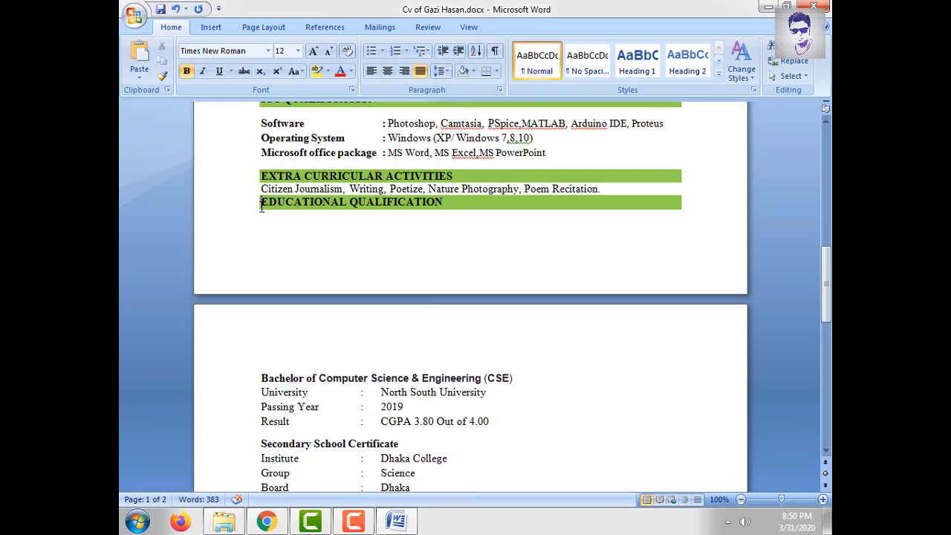
# - Move Educational Qualification to page 2 and change North South University to Brac University
pyautogui.hotkey('ctrl', 'Return')
pyautogui.scroll(-3, 349, 305)
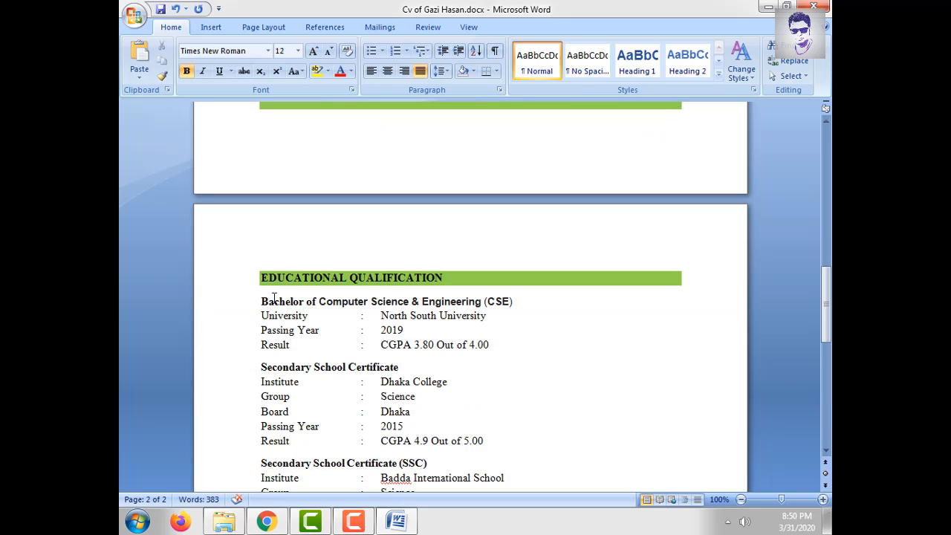
pyautogui.moveTo(269, 304); pyautogui.dragTo(368, 304)
pyautogui.click(412, 304)
pyautogui.moveTo(483, 301); pyautogui.dragTo(262, 301)
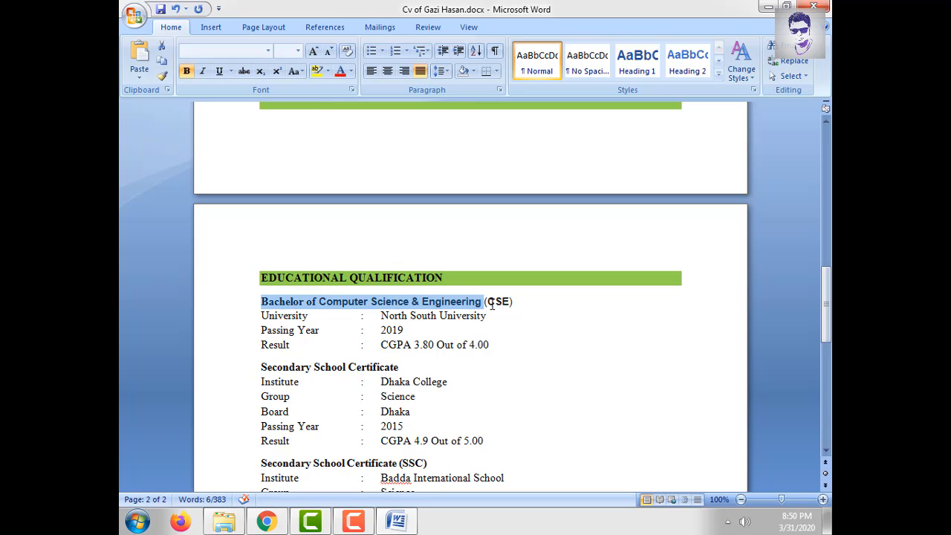
pyautogui.doubleClick(282, 316)
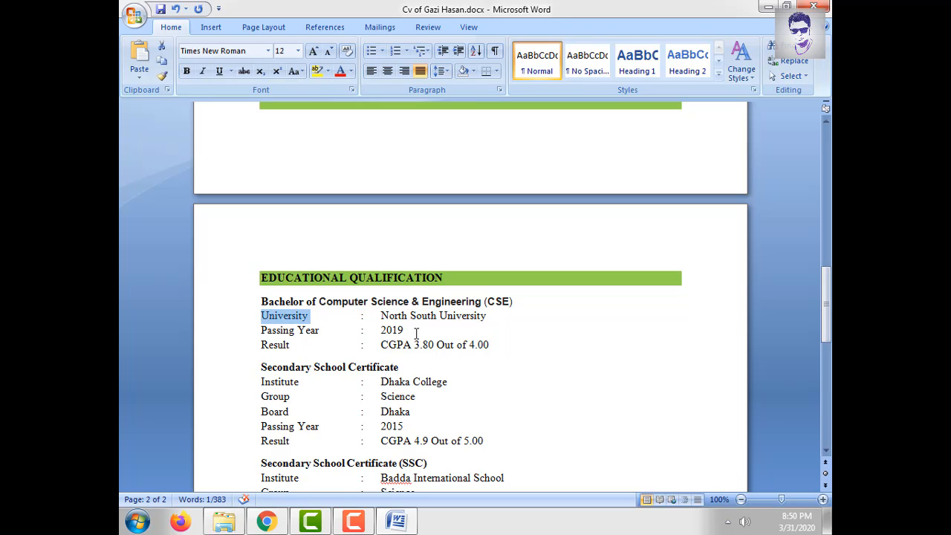
pyautogui.moveTo(381, 316); pyautogui.dragTo(468, 317)
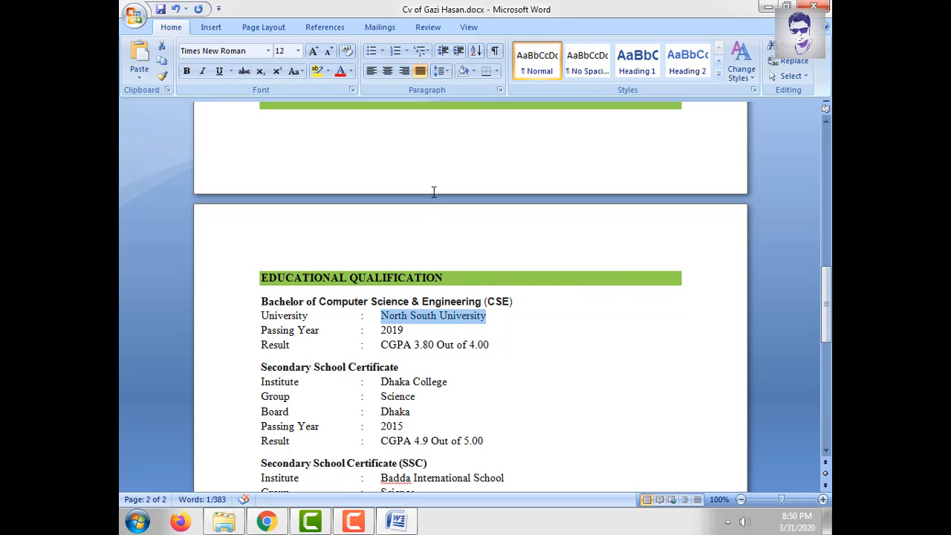
pyautogui.write('Brac')
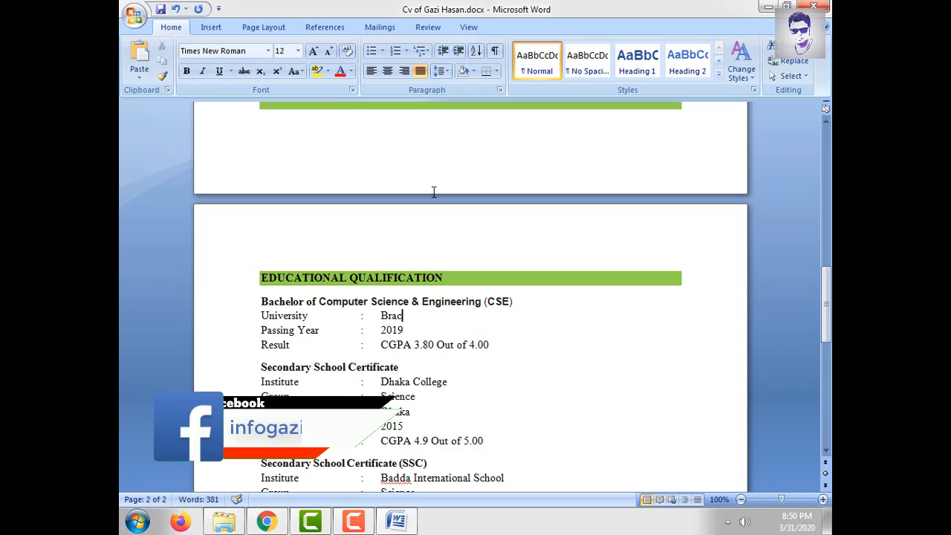
pyautogui.write(' University')
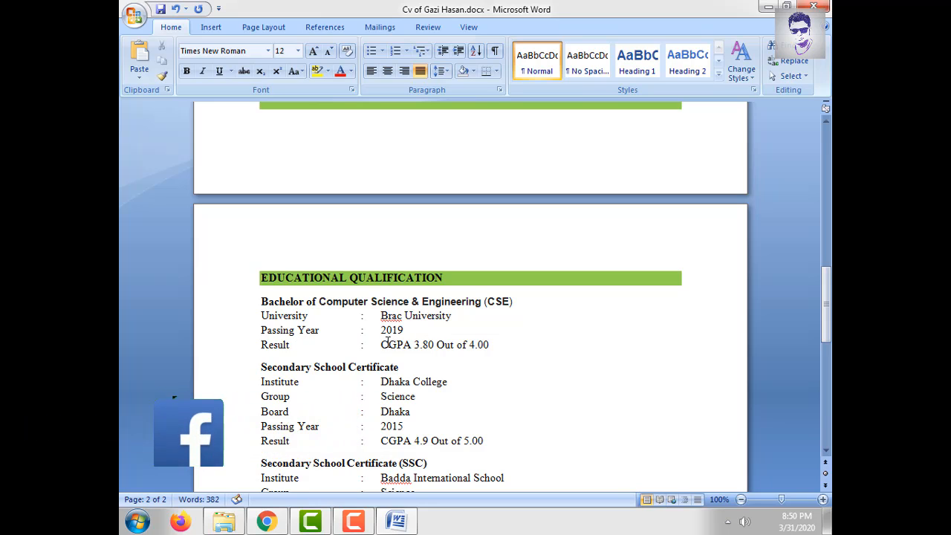
# - Check the CGPA result 3.80 Out of 4.00 and the Secondary School Certificate institute line
pyautogui.moveTo(380, 345); pyautogui.dragTo(434, 344)
pyautogui.click(508, 343)
pyautogui.scroll(-2, 275, 306)
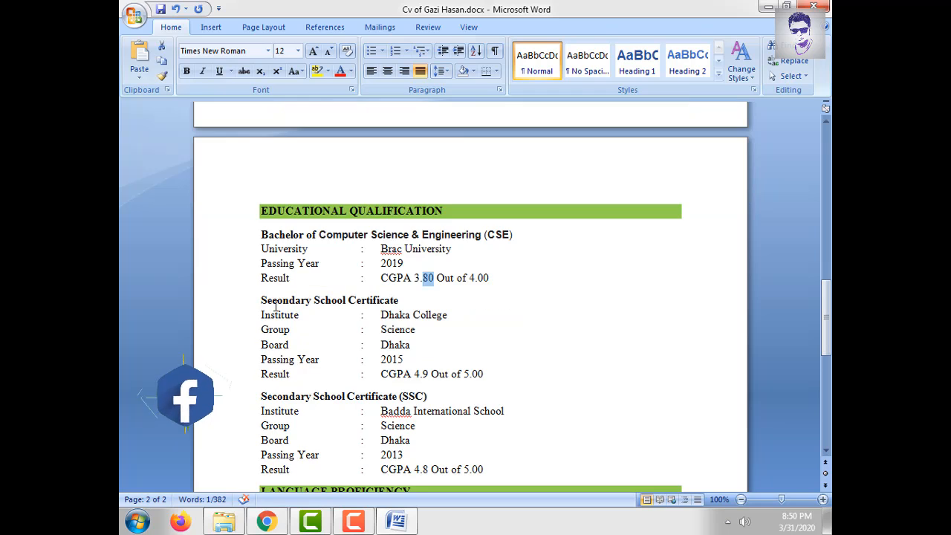
pyautogui.moveTo(257, 301); pyautogui.dragTo(398, 301)
pyautogui.doubleClick(293, 318)
pyautogui.tripleClick(400, 319)
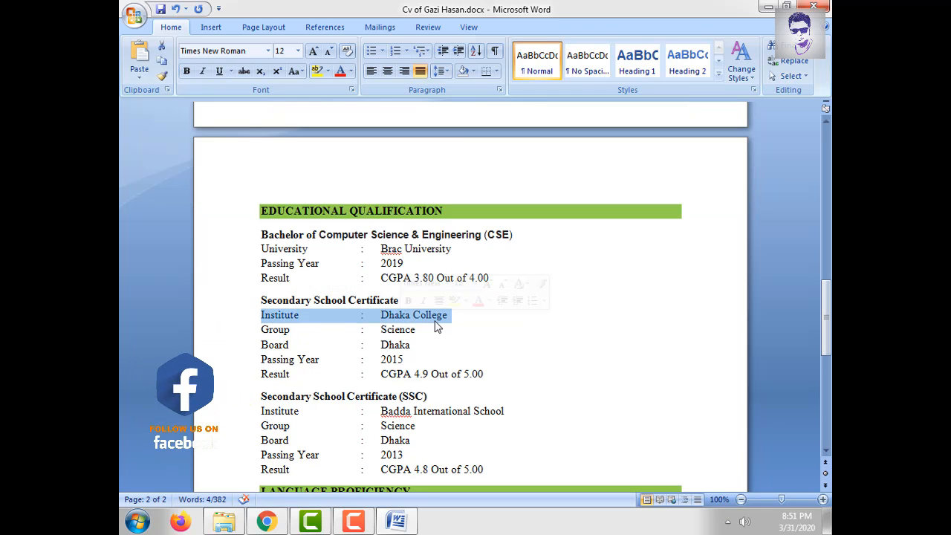
pyautogui.click(428, 322)
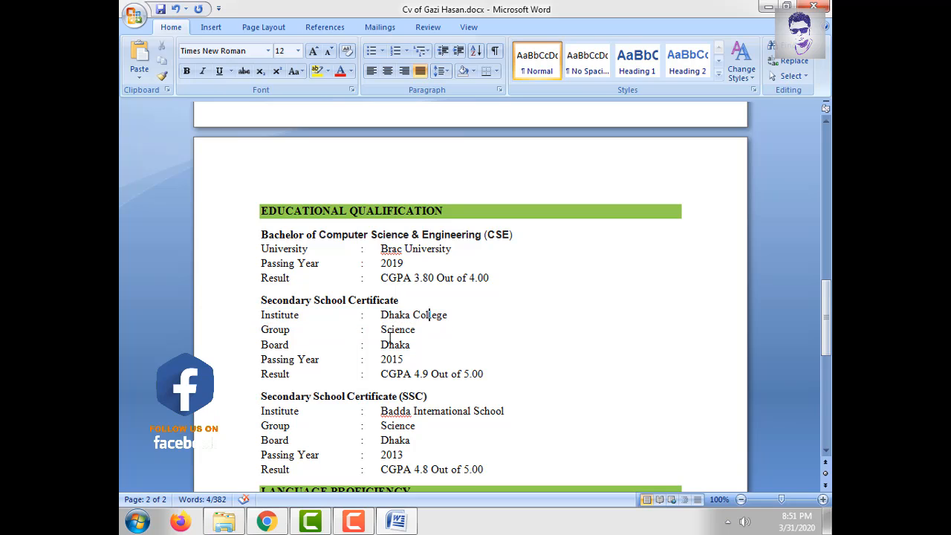
# - Review the school certificate's Board, Group Science and passing year 2015 fields
pyautogui.doubleClick(275, 344)
pyautogui.doubleClick(275, 329)
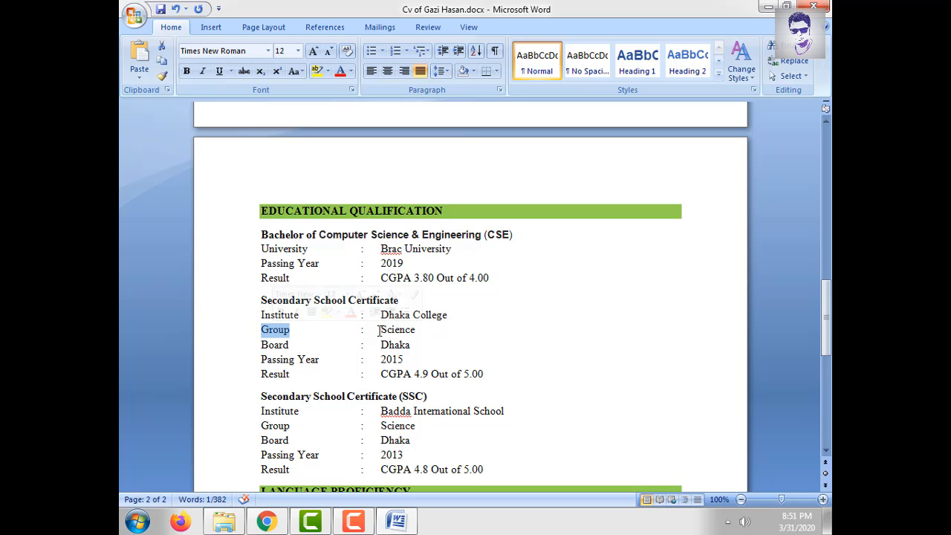
pyautogui.doubleClick(397, 329)
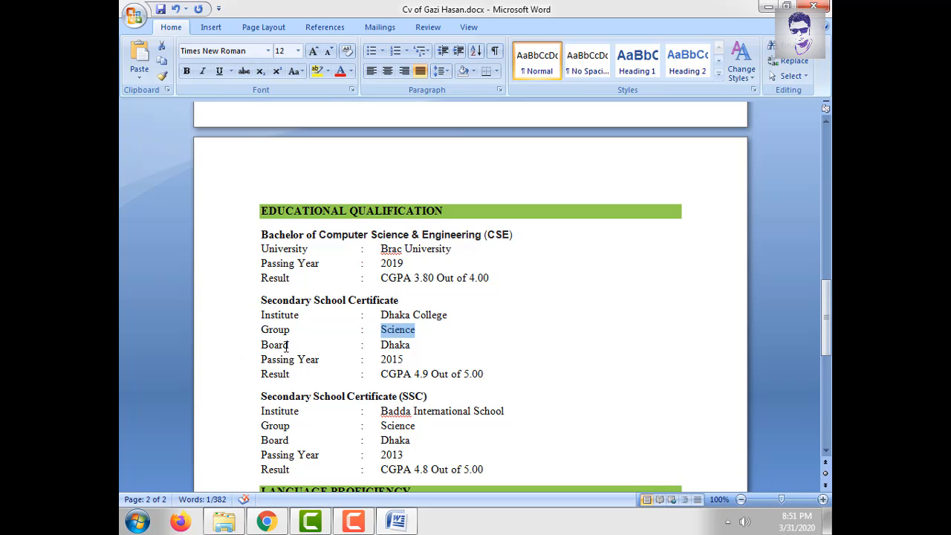
pyautogui.doubleClick(275, 344)
pyautogui.doubleClick(278, 359)
pyautogui.doubleClick(388, 359)
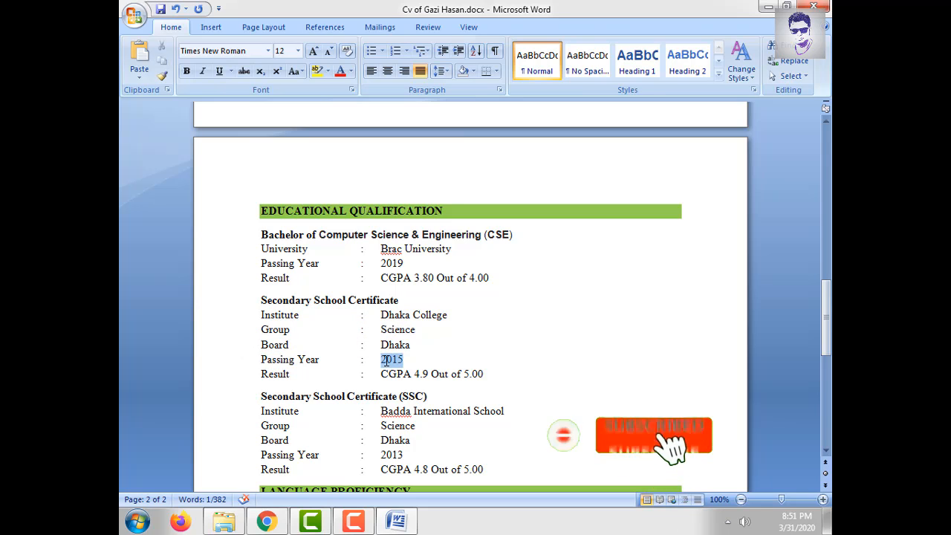
pyautogui.click(401, 384)
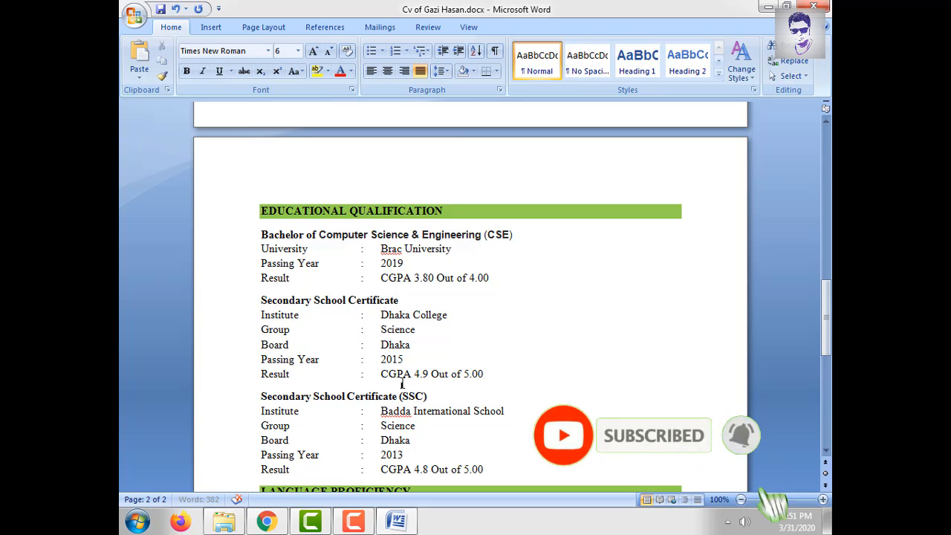
pyautogui.scroll(-3, 447, 375)
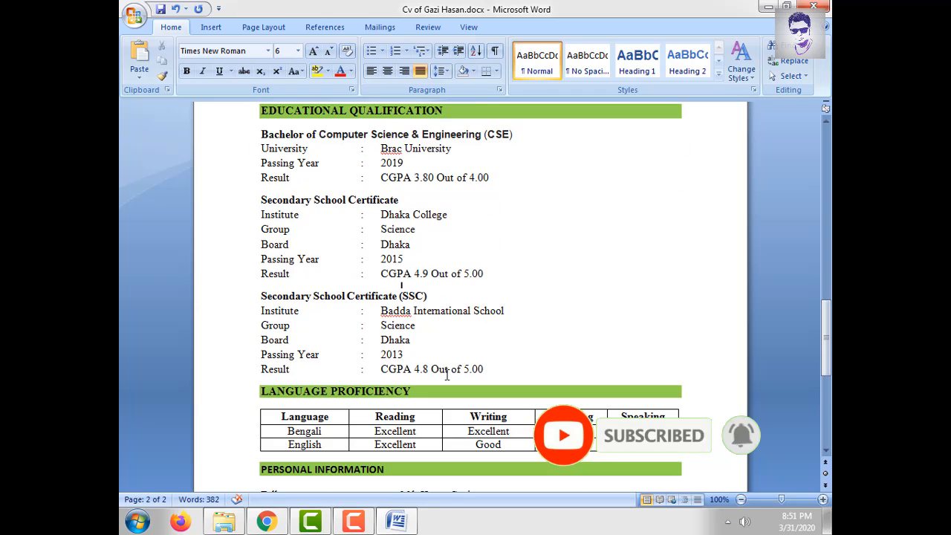
pyautogui.click(404, 294)
pyautogui.tripleClick(431, 369)
pyautogui.scroll(-2, 520, 372)
pyautogui.click(468, 365)
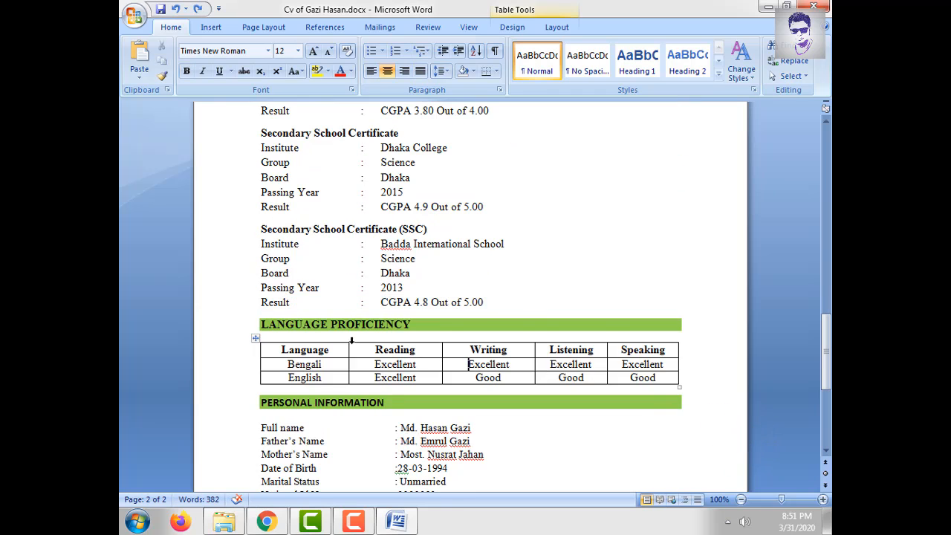
pyautogui.scroll(-3, 348, 340)
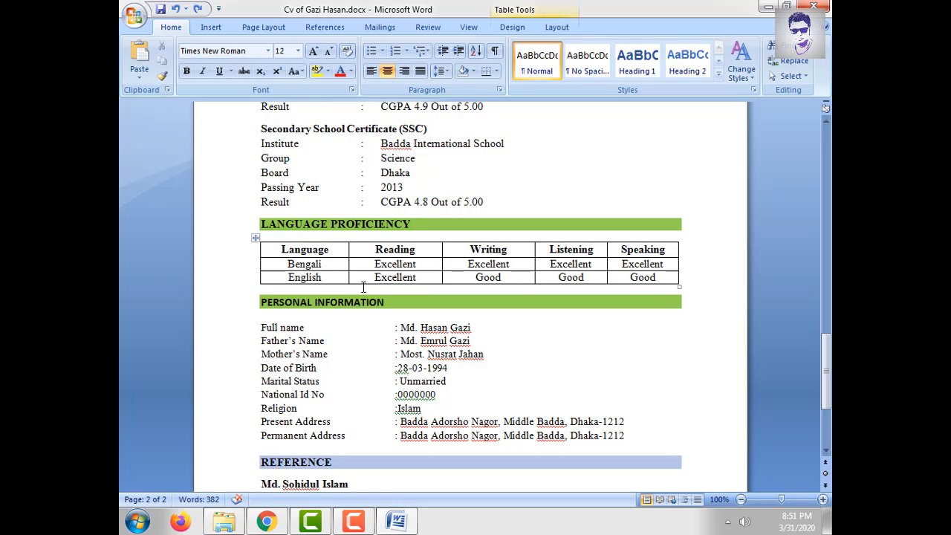
pyautogui.moveTo(375, 265); pyautogui.dragTo(420, 265)
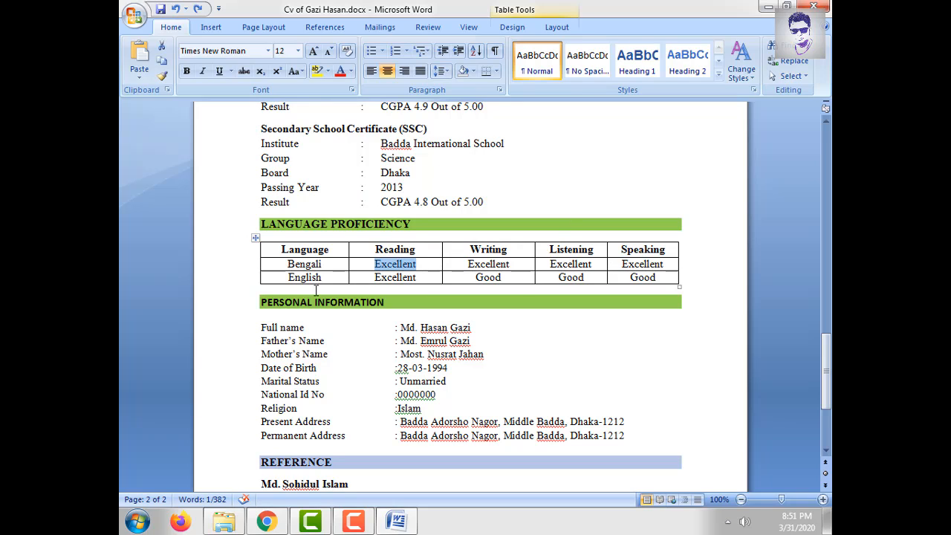
pyautogui.doubleClick(387, 277)
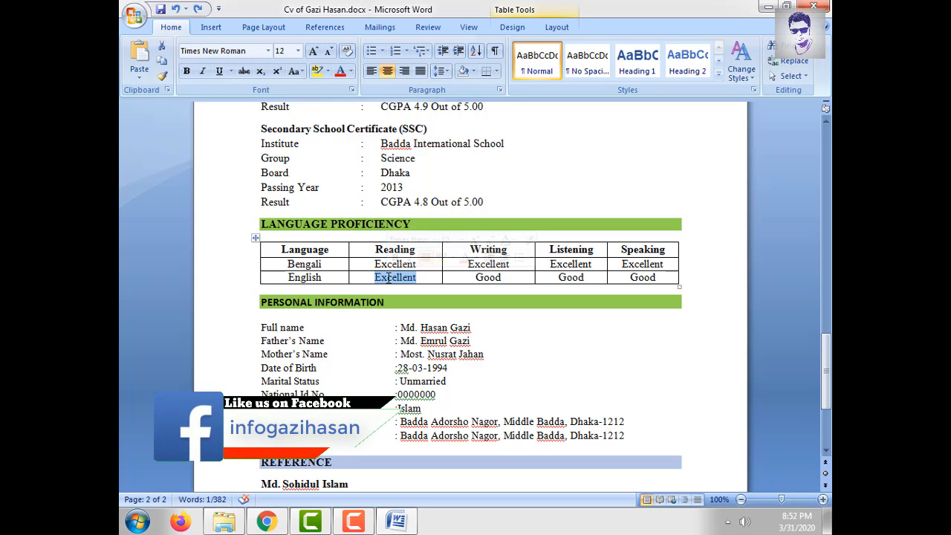
pyautogui.click(666, 277)
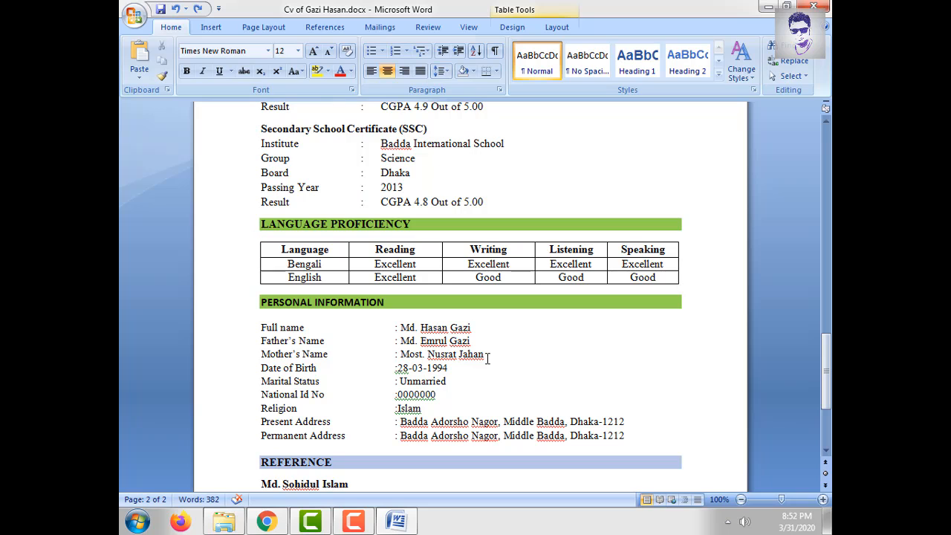
pyautogui.scroll(-2, 334, 344)
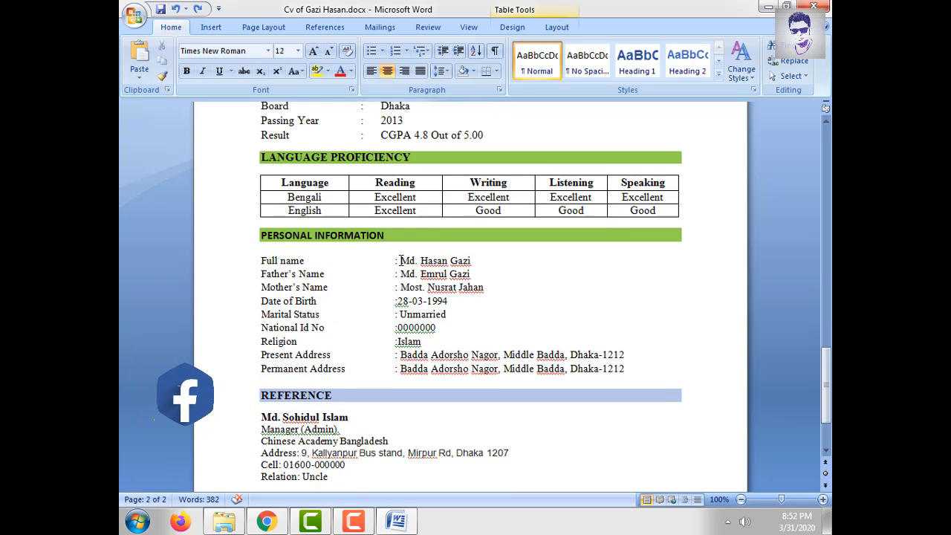
# - Overwrite the Full name under Personal Information with the new candidate's name
pyautogui.moveTo(399, 260); pyautogui.dragTo(471, 261)
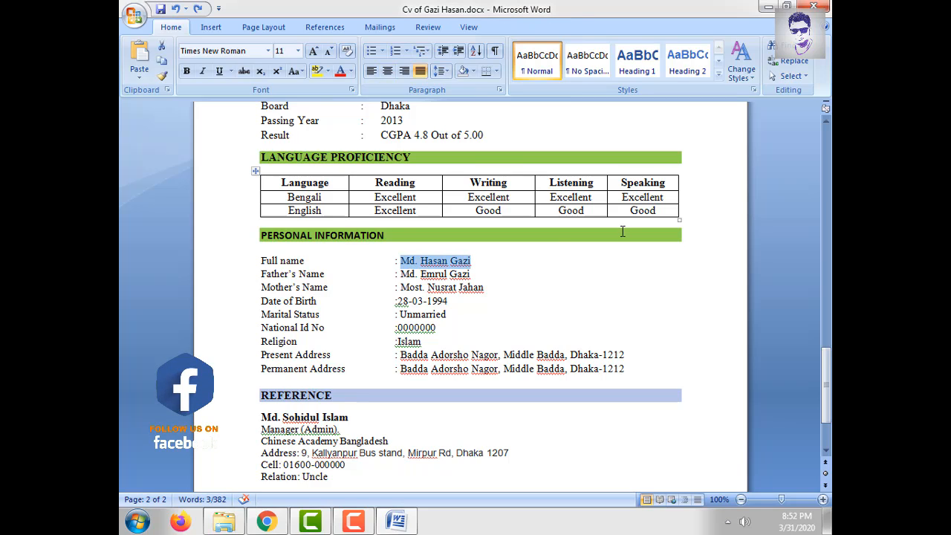
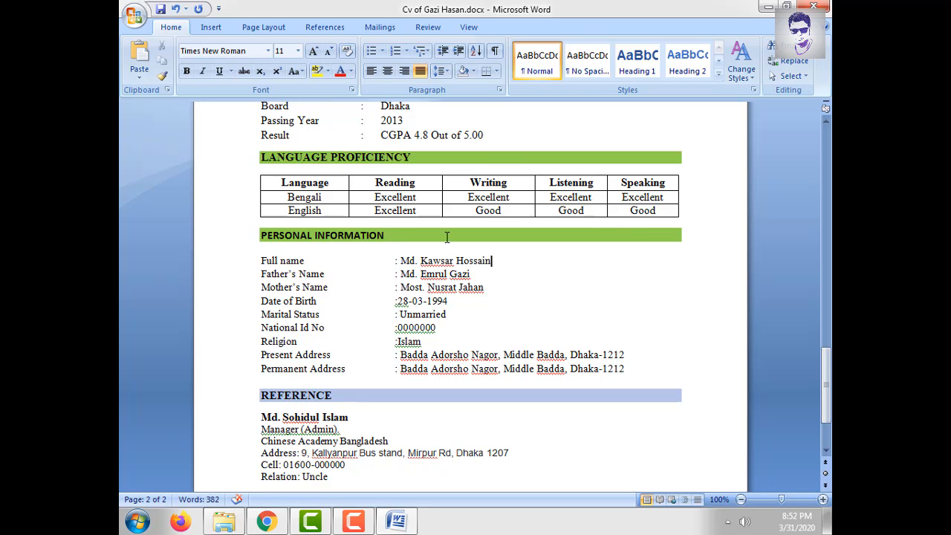
pyautogui.doubleClick(439, 289)
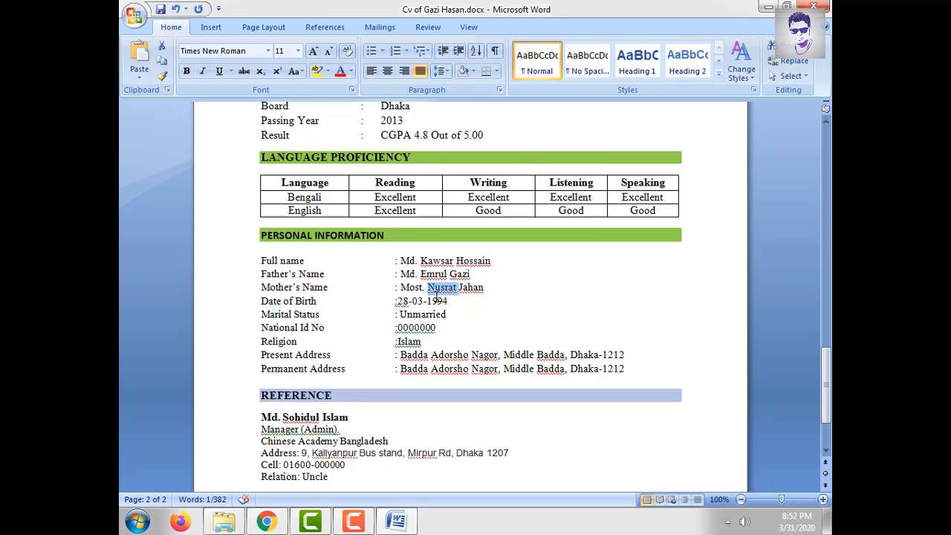
pyautogui.click(395, 301)
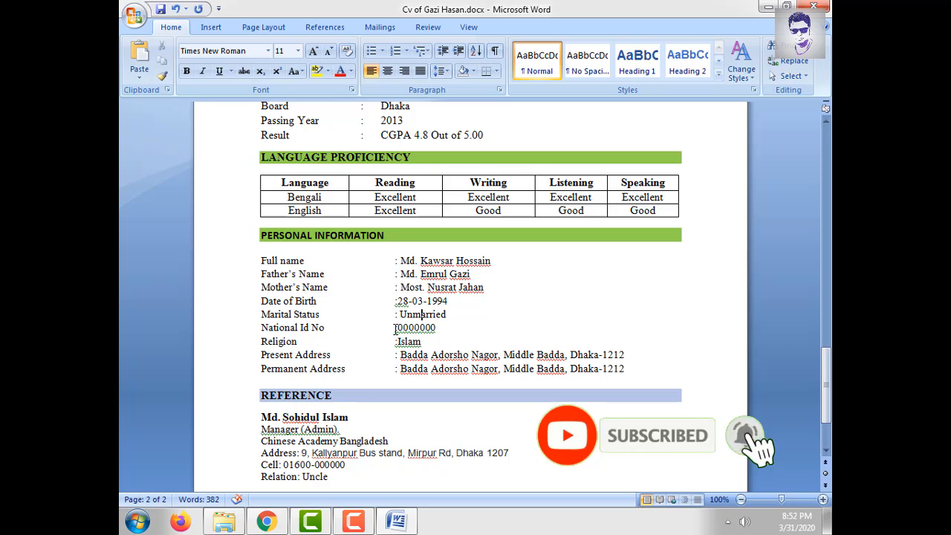
# - Review the marital status, National Id, religion, present and permanent address lines unchanged
pyautogui.doubleClick(413, 315)
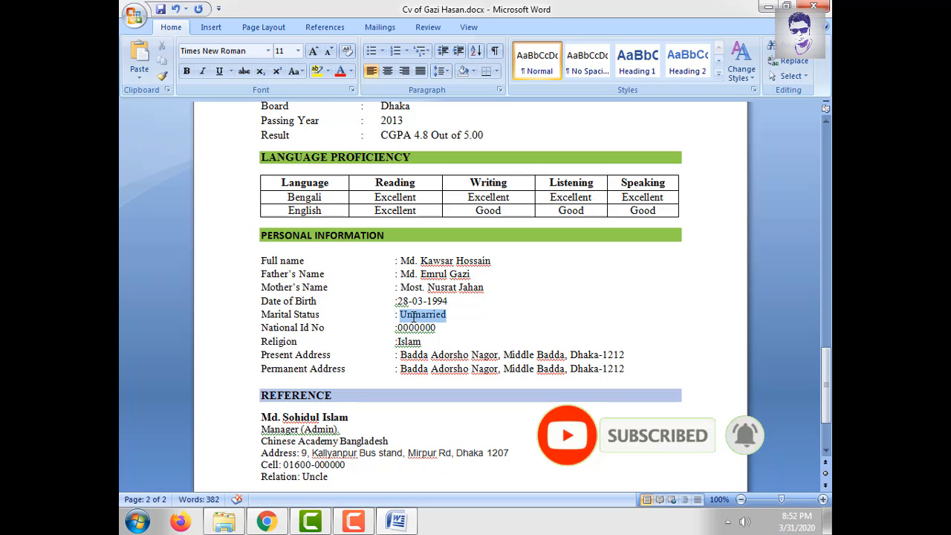
pyautogui.tripleClick(404, 327)
pyautogui.moveTo(324, 327)
pyautogui.mouseDown()
pyautogui.moveTo(261, 328)
pyautogui.moveTo(317, 328)
pyautogui.mouseUp()
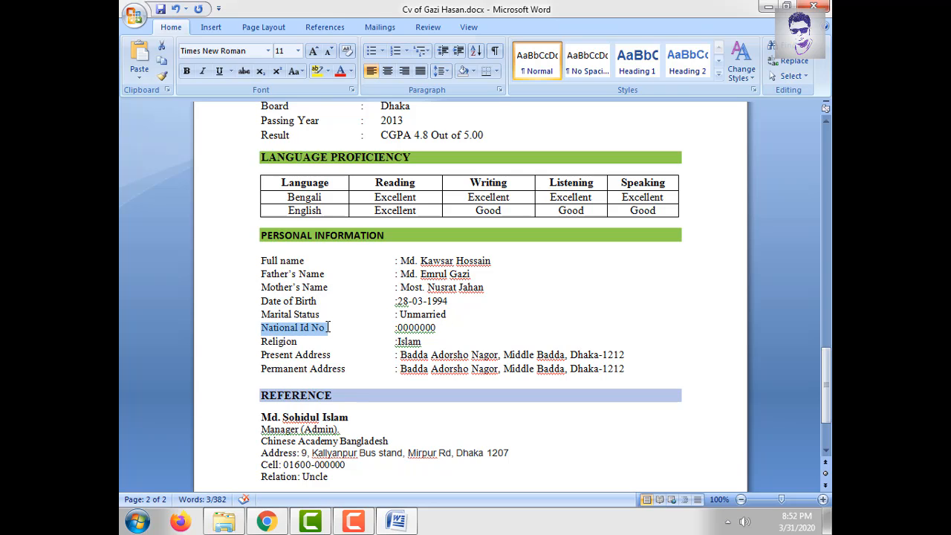
pyautogui.doubleClick(291, 343)
pyautogui.doubleClick(312, 355)
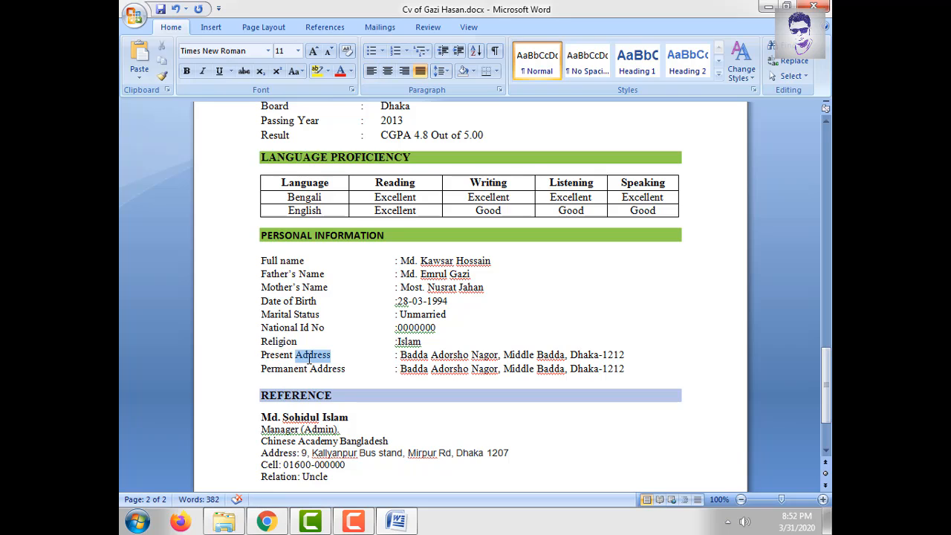
pyautogui.moveTo(402, 355); pyautogui.dragTo(498, 356)
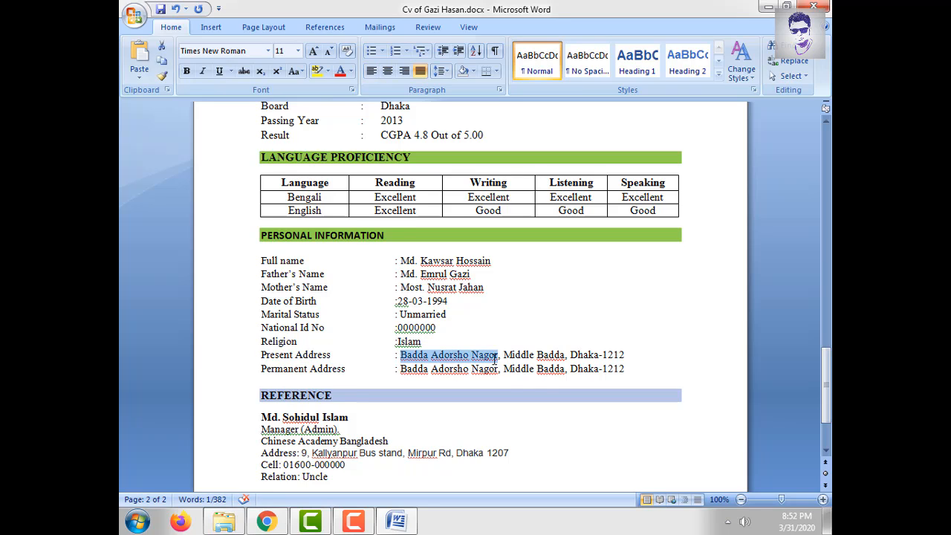
pyautogui.tripleClick(315, 371)
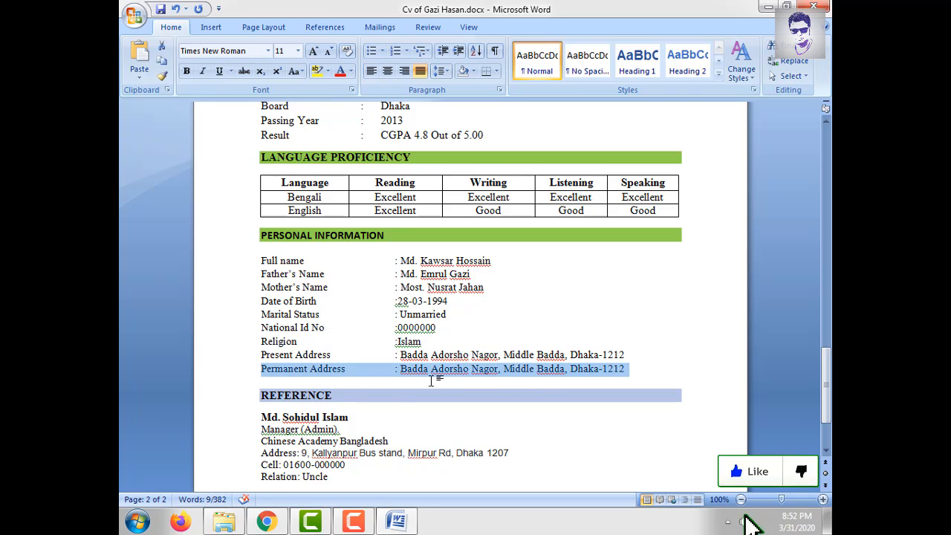
pyautogui.moveTo(400, 369); pyautogui.dragTo(598, 370)
pyautogui.scroll(-3, 443, 355)
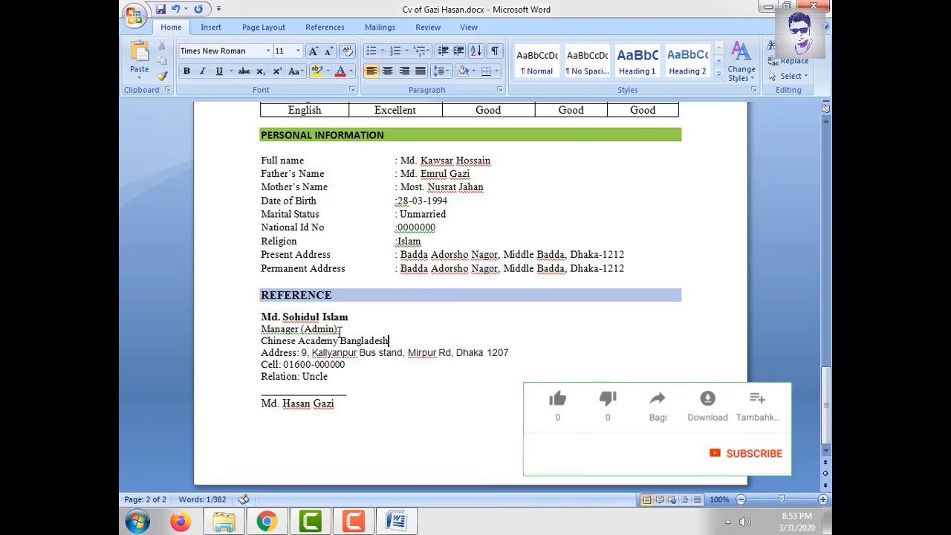
# - Review the referee's name, Manager Admin role and Chinese Academy Bangladesh institution lines
pyautogui.tripleClick(304, 316)
pyautogui.click(407, 330)
pyautogui.doubleClick(284, 330)
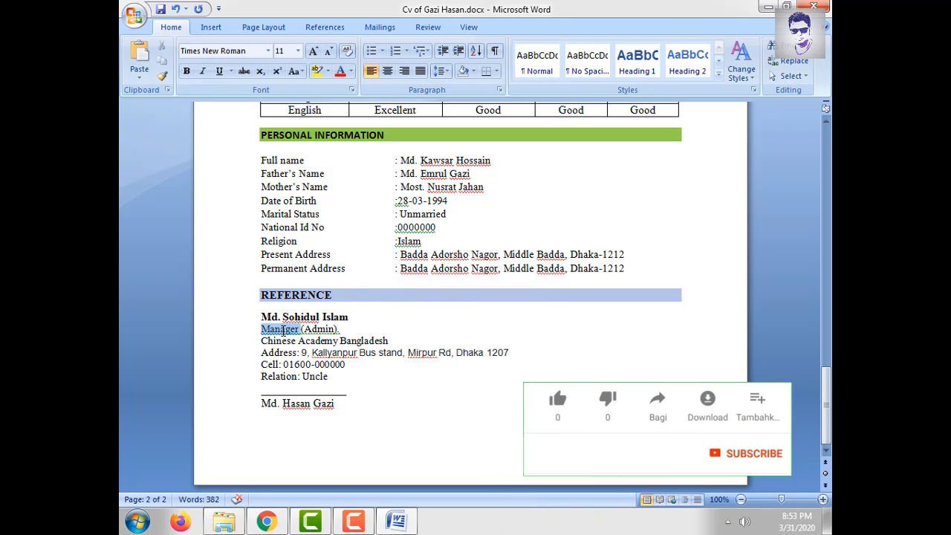
pyautogui.doubleClick(319, 329)
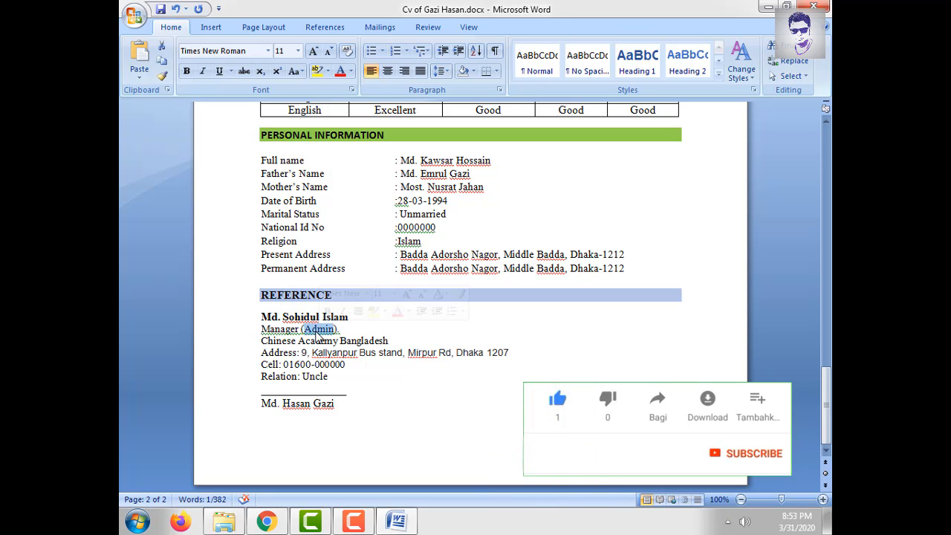
pyautogui.doubleClick(283, 340)
pyautogui.tripleClick(297, 340)
pyautogui.click(320, 352)
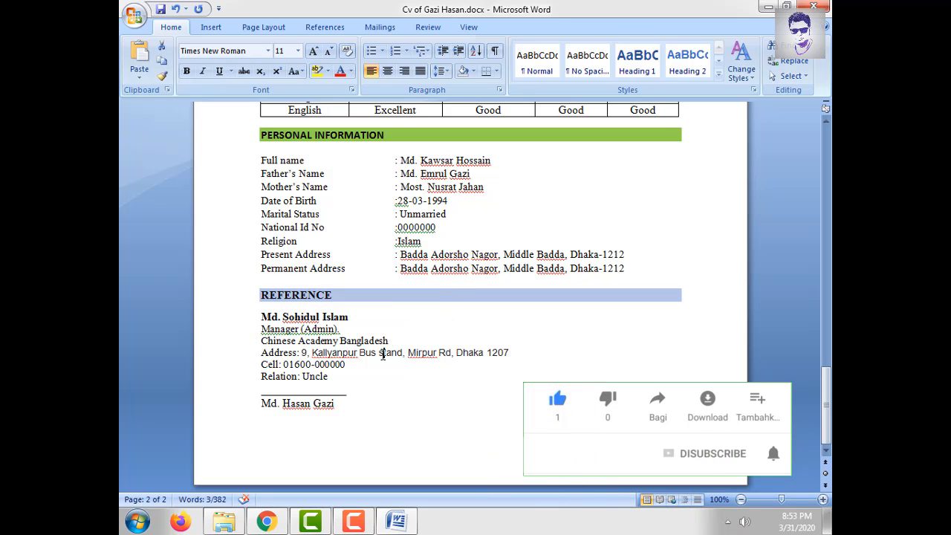
# - Review the referee's address, phone number and Uncle relation, leaving them unchanged
pyautogui.tripleClick(382, 354)
pyautogui.click(328, 369)
pyautogui.doubleClick(330, 364)
pyautogui.click(276, 376)
pyautogui.doubleClick(314, 376)
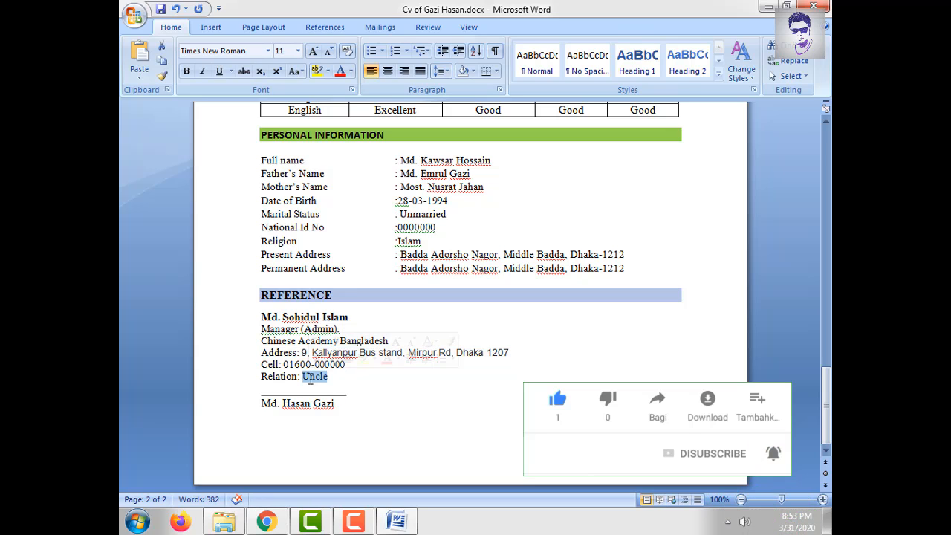
pyautogui.click(296, 389)
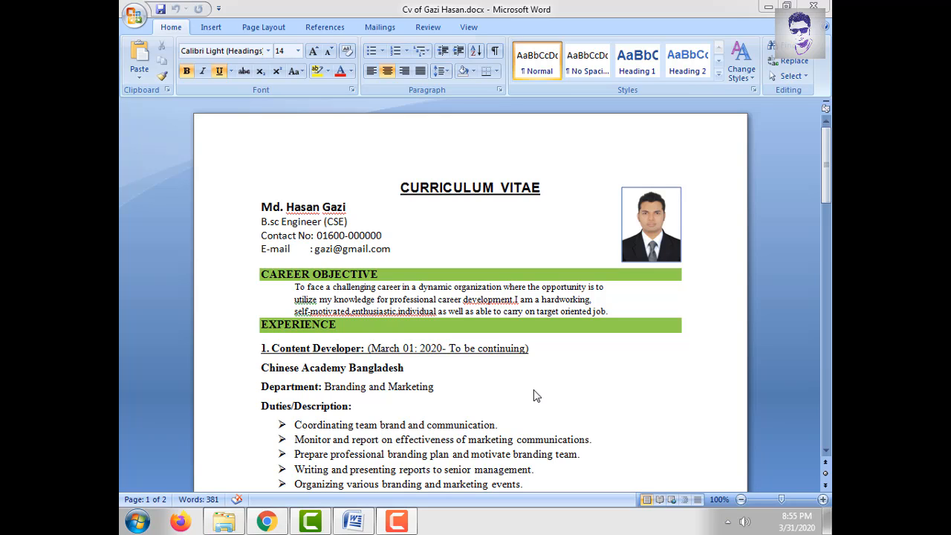
# - Show the CV in Print Preview, magnify the page and scroll through both pages
pyautogui.click(138, 20)
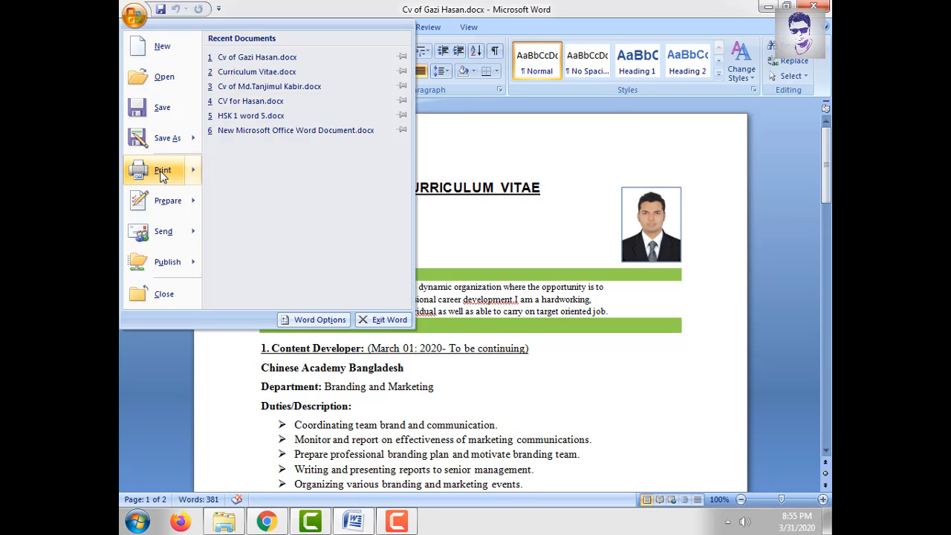
pyautogui.moveTo(160, 170)
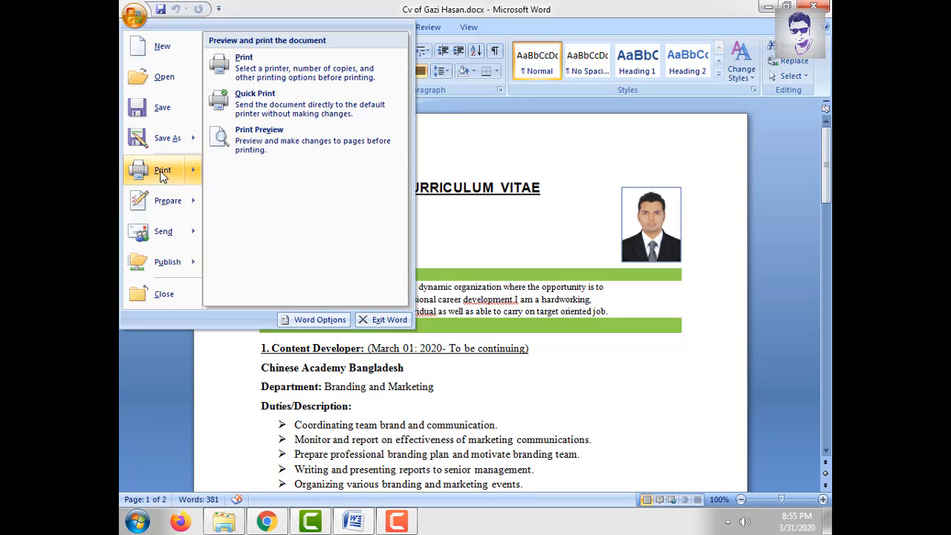
pyautogui.click(248, 150)
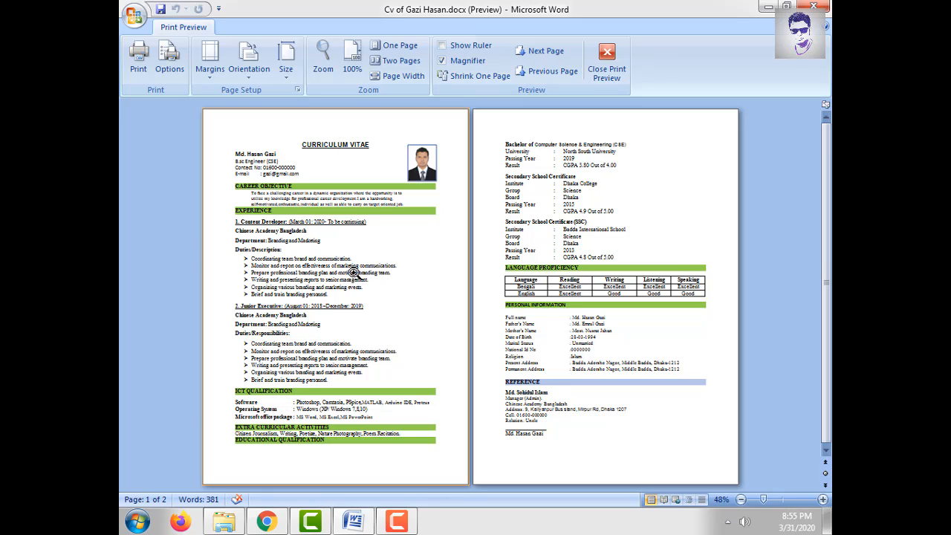
pyautogui.click(263, 271)
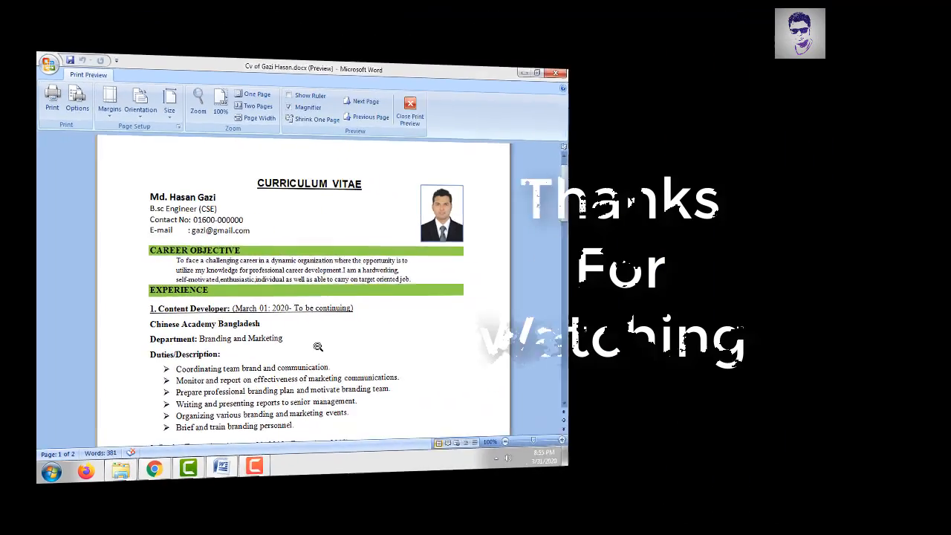
pyautogui.scroll(-3, 476, 341)
pyautogui.scroll(-15, 239, 334)
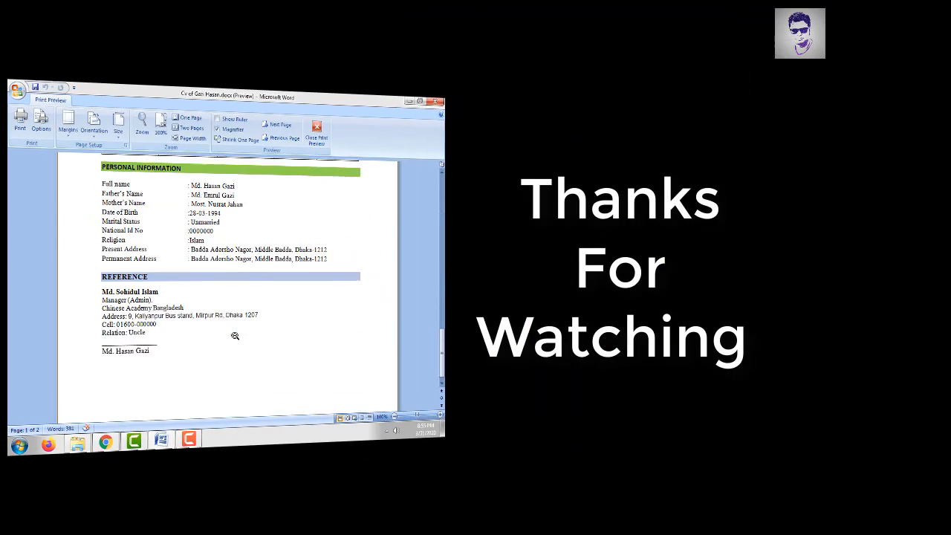